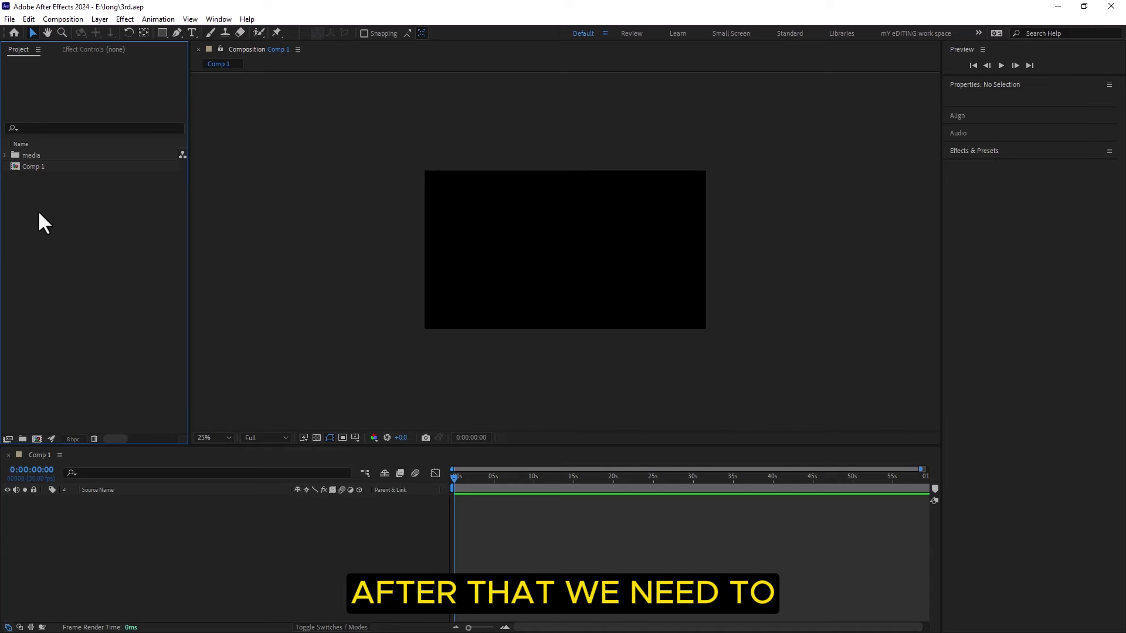
- Open Comp 1 and add the tree and rocks images from the media folder to its timeline, with rocks above tree
double_click(34, 166)
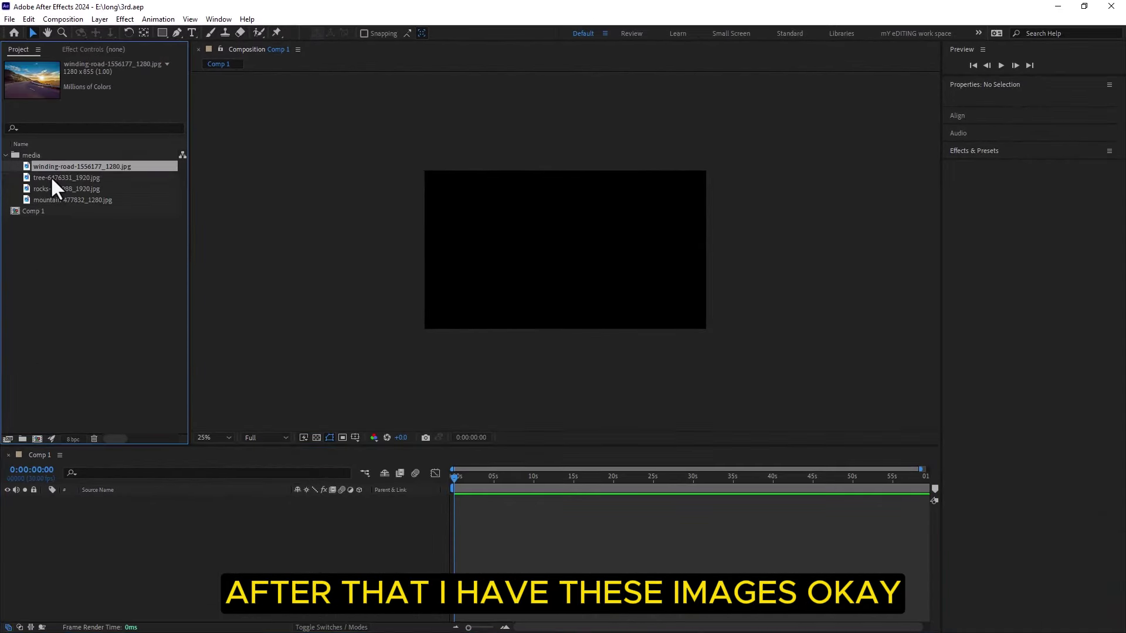
left_click(51, 176)
left_click_drag(68, 176, 75, 530)
left_click_drag(70, 188, 128, 528)
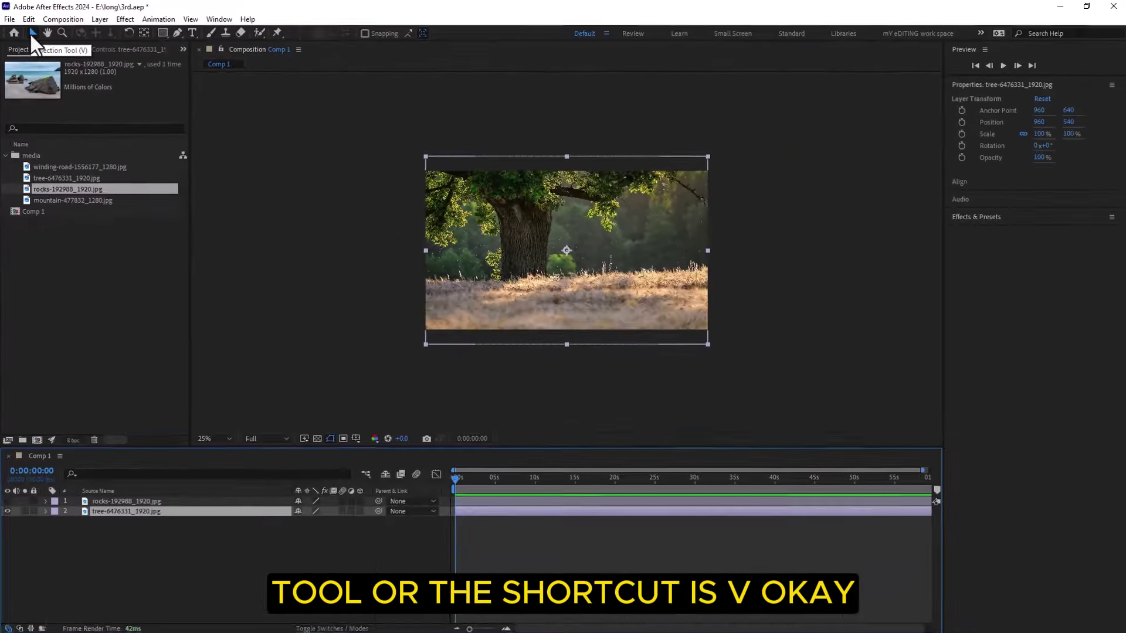
- Try squashing the tree image vertically by hand with the Selection tool to match the frame, and undo the resize
key("v")
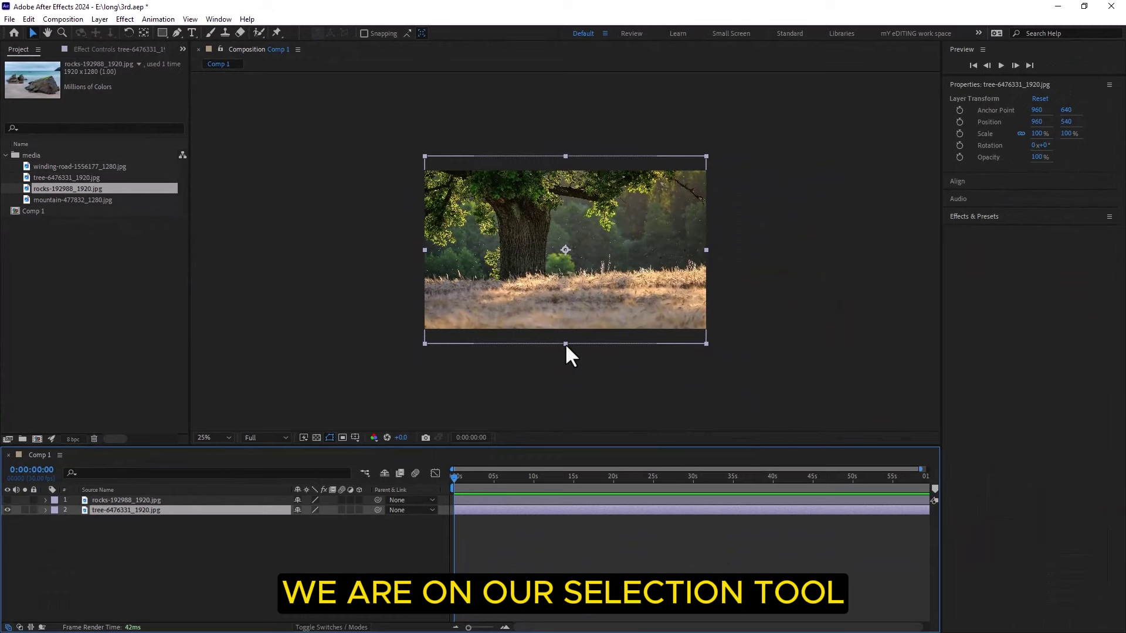
left_click_drag(565, 343, 565, 330)
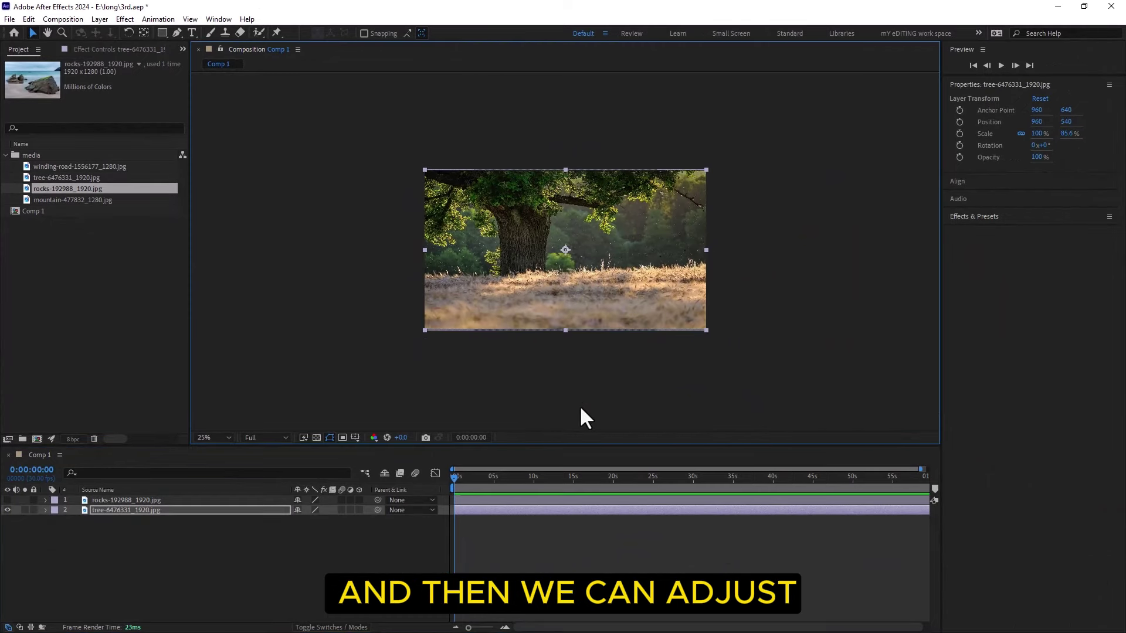
key("ctrl+z")
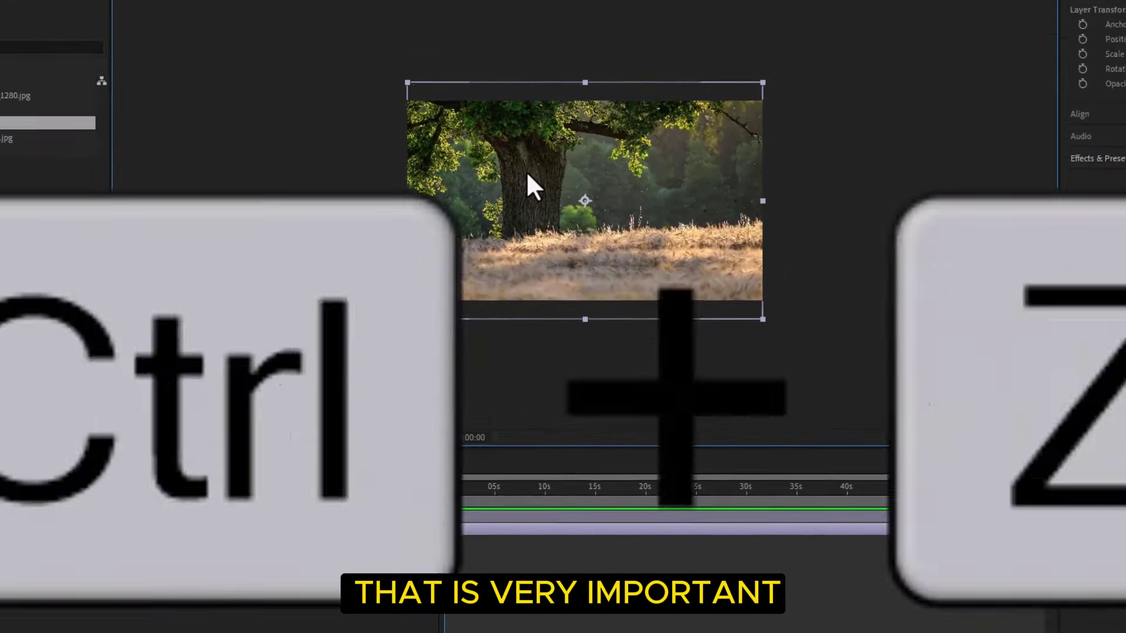
- Fit the tree layer to the composition size with the Fit to Comp transform
right_click(520, 229)
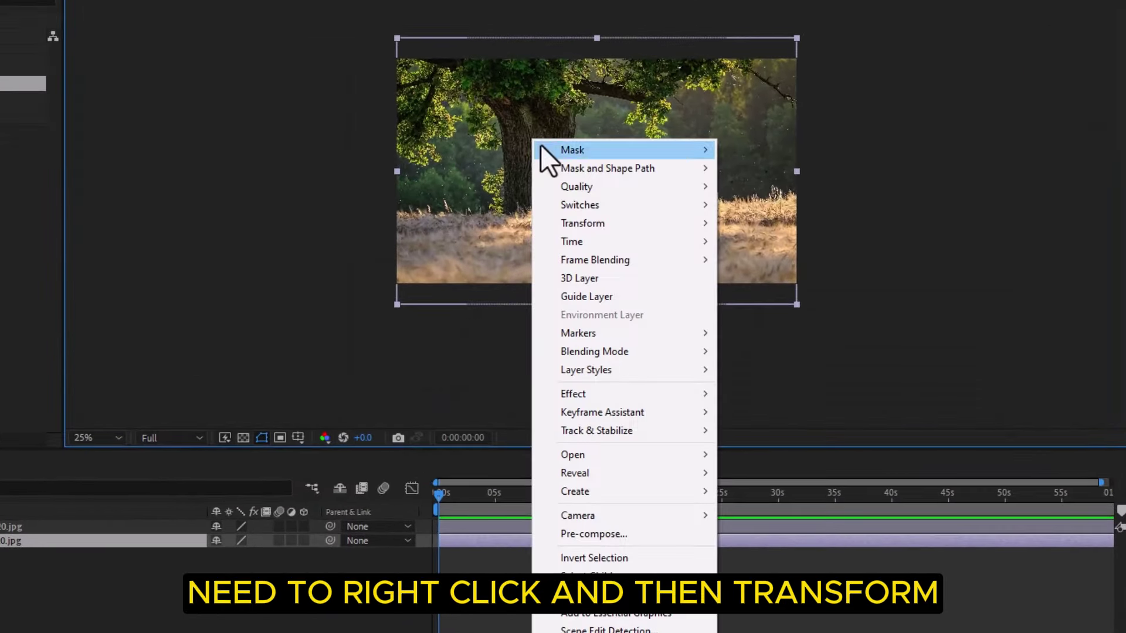
mouse_move(595, 224)
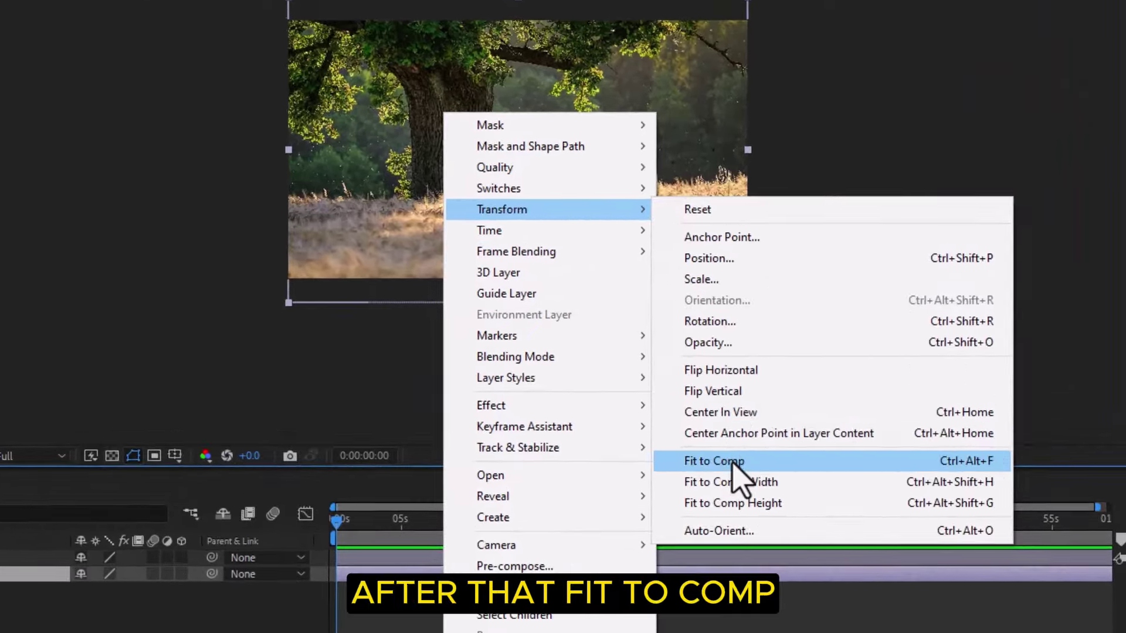
left_click(764, 444)
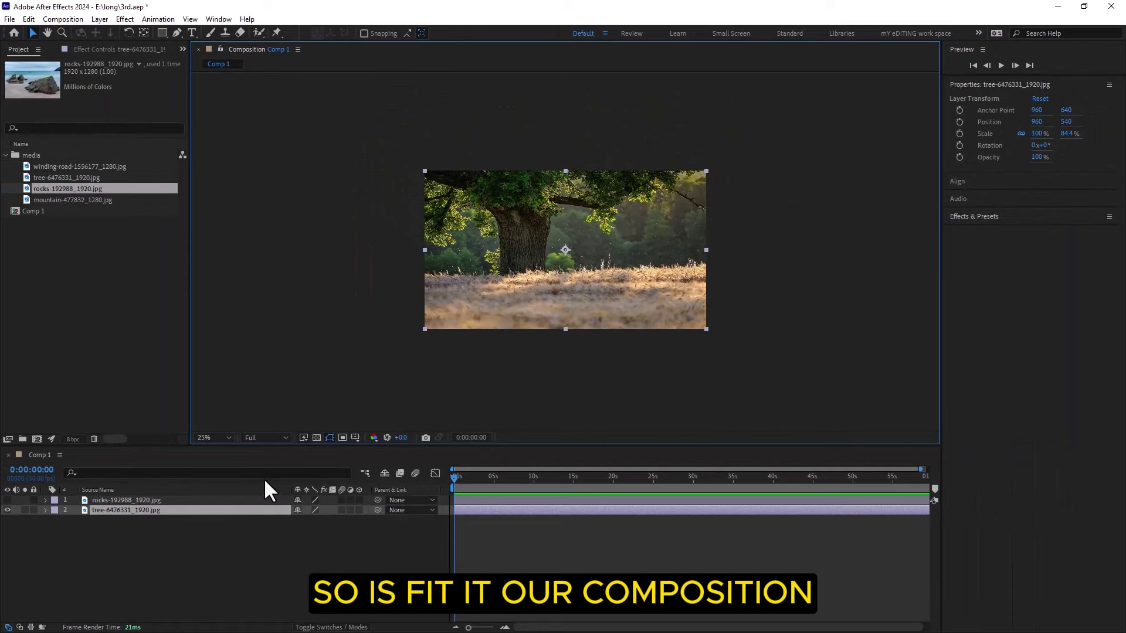
- Select the rocks layer and apply Fit to Comp so it matches the composition frame
left_click(126, 500)
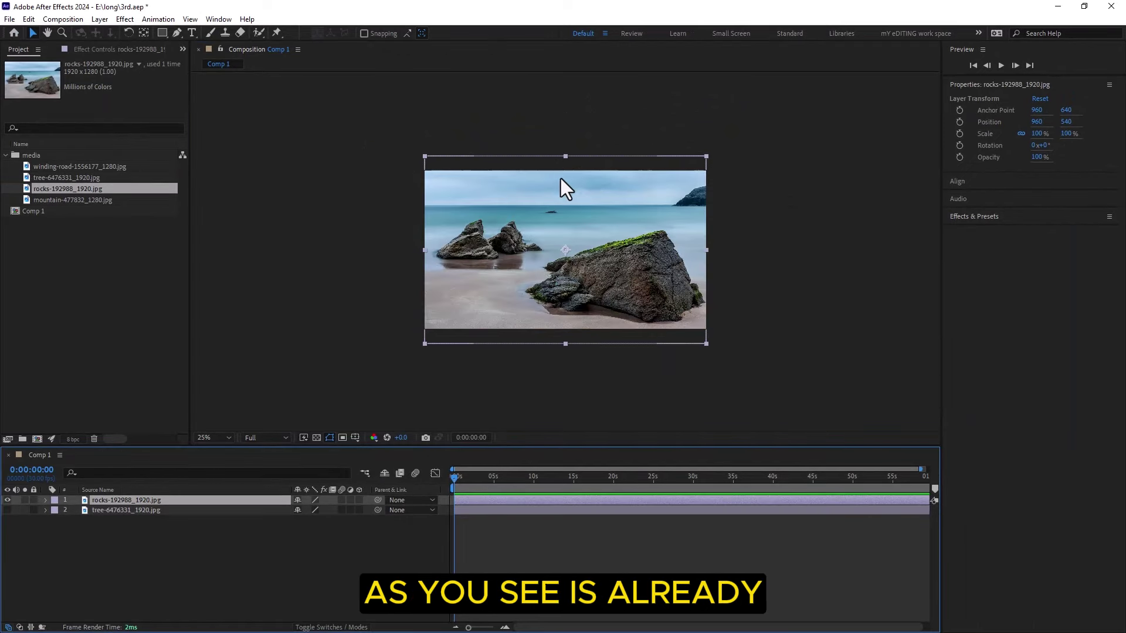
right_click(497, 225)
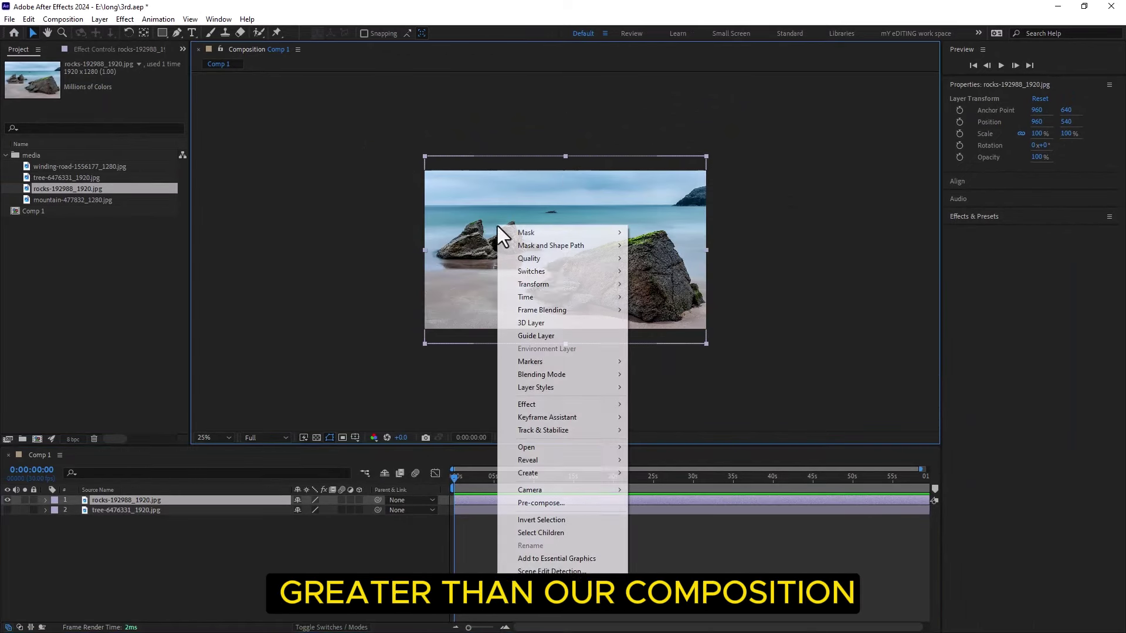
mouse_move(530, 281)
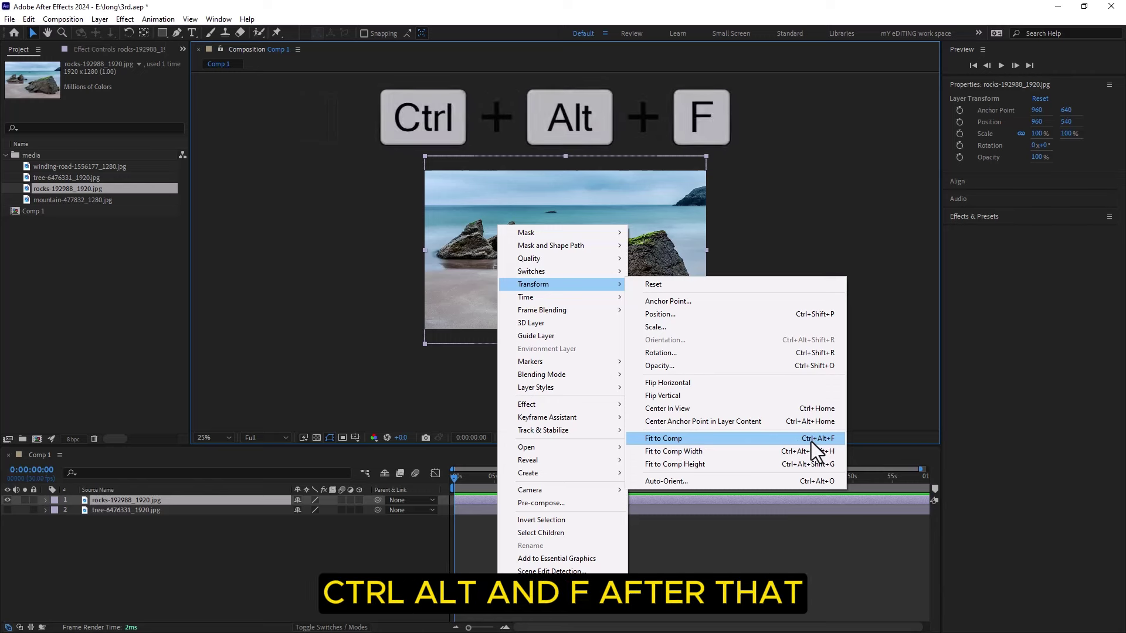
key("ctrl+alt+f")
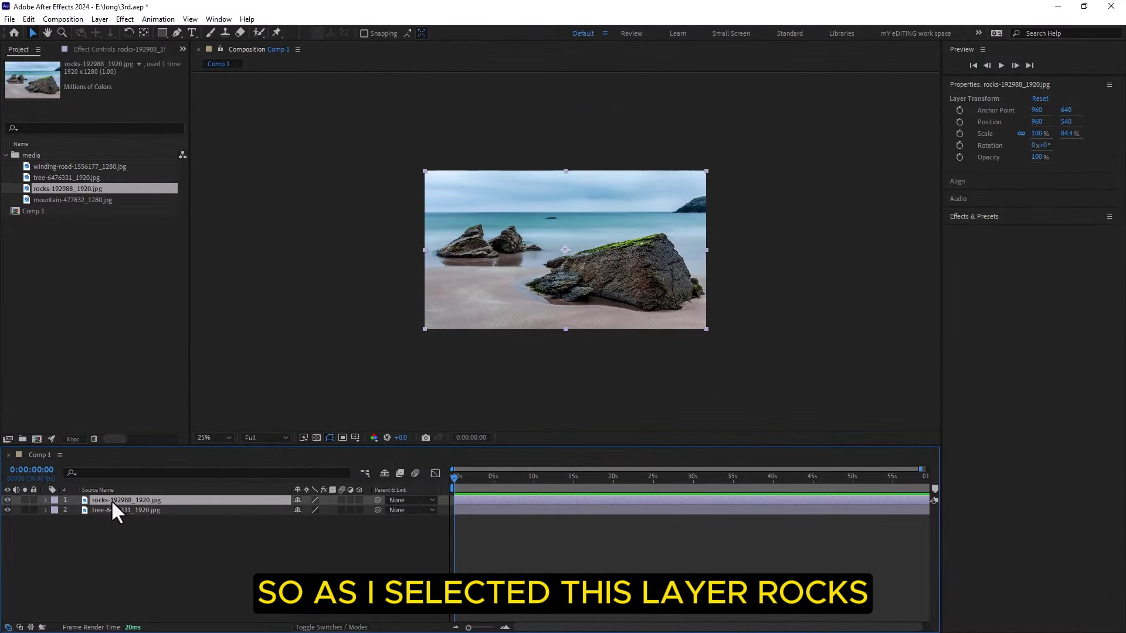
- Draw a rough closed Pen tool mask around the large foreground rock on the rocks layer
left_click(177, 31)
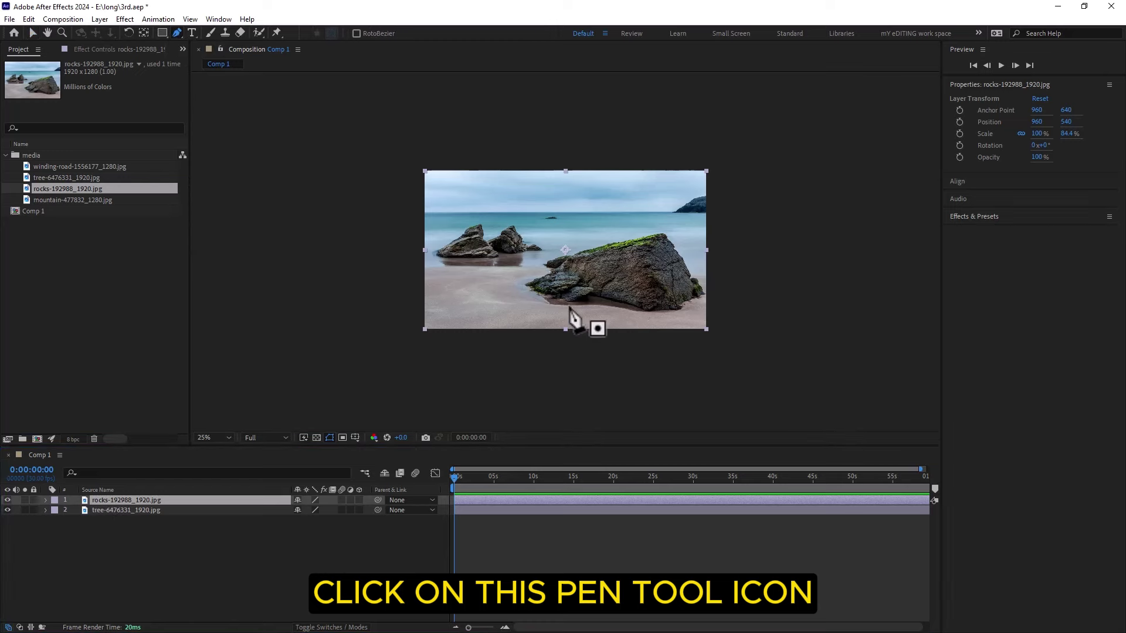
scroll(598, 282, "up", 4)
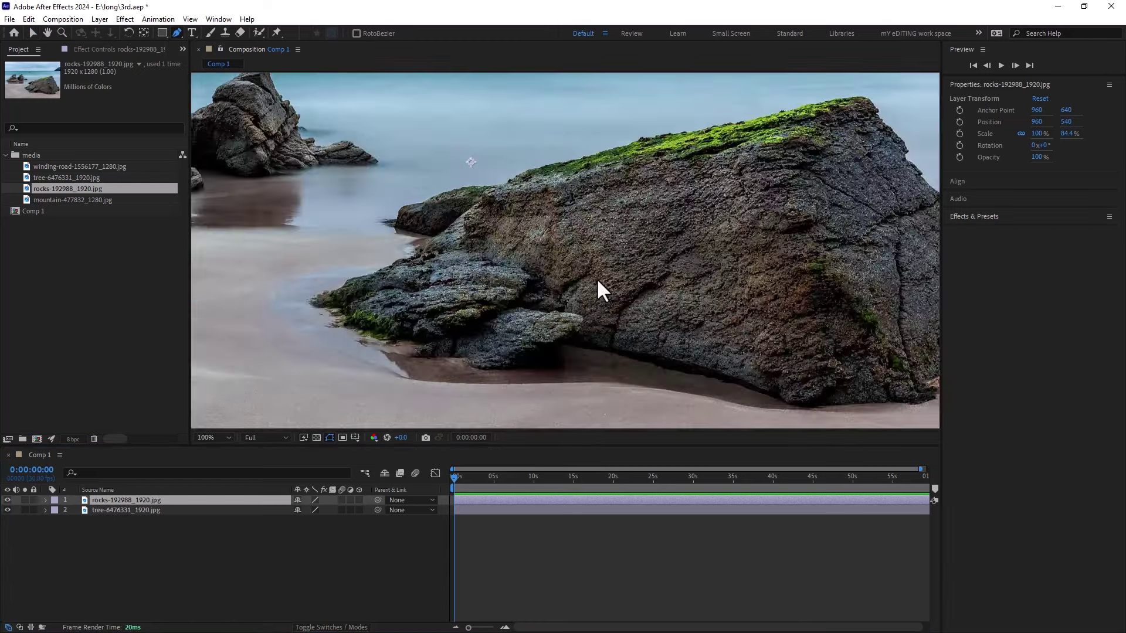
scroll(597, 278, "down", 2)
left_click(454, 289)
left_click(504, 257)
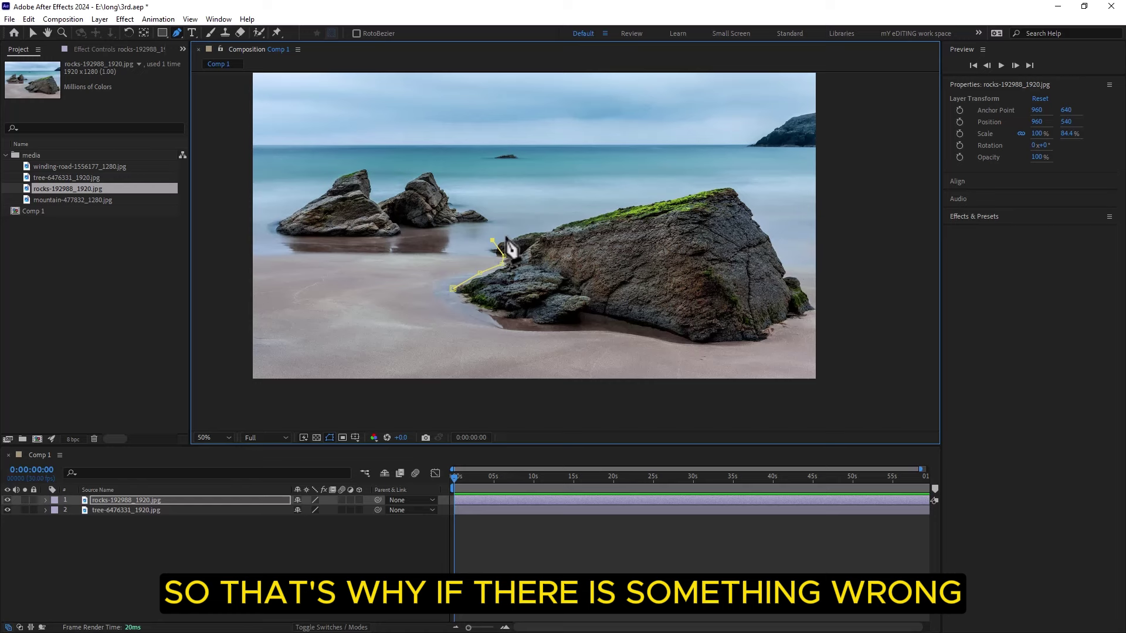
left_click(508, 234)
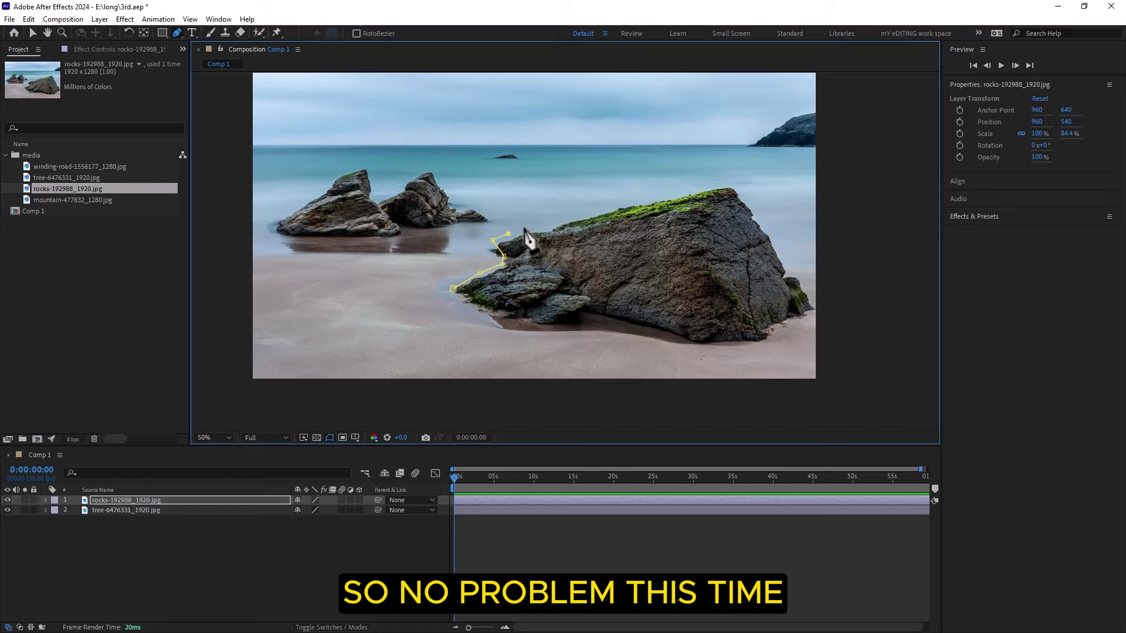
left_click(538, 224)
left_click(644, 199)
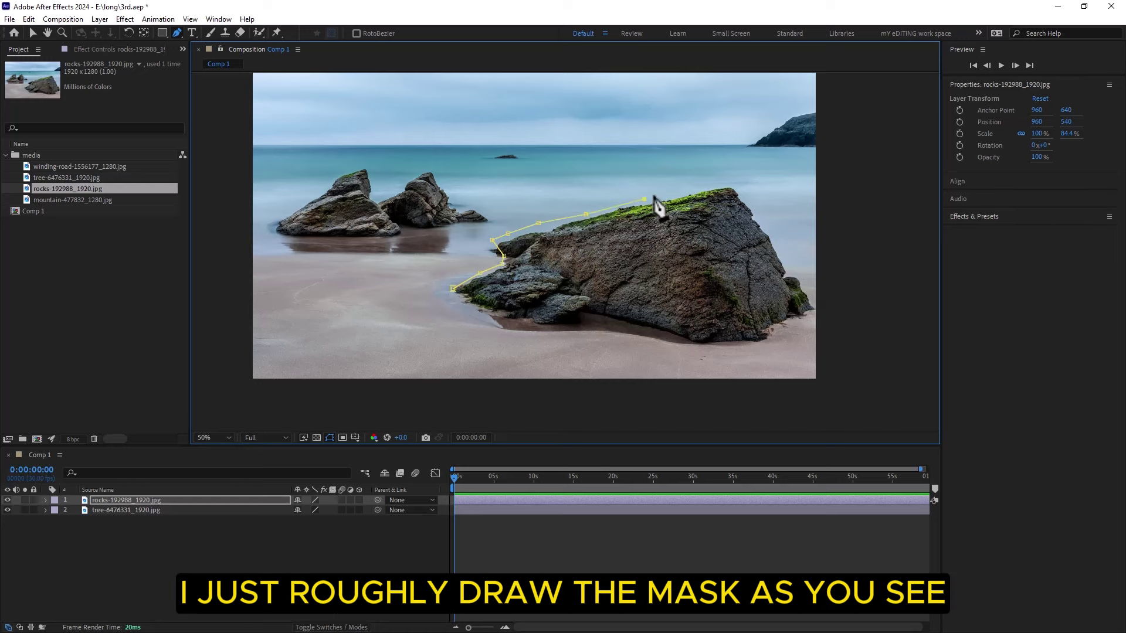
left_click(696, 185)
left_click(746, 186)
left_click(765, 219)
left_click(780, 240)
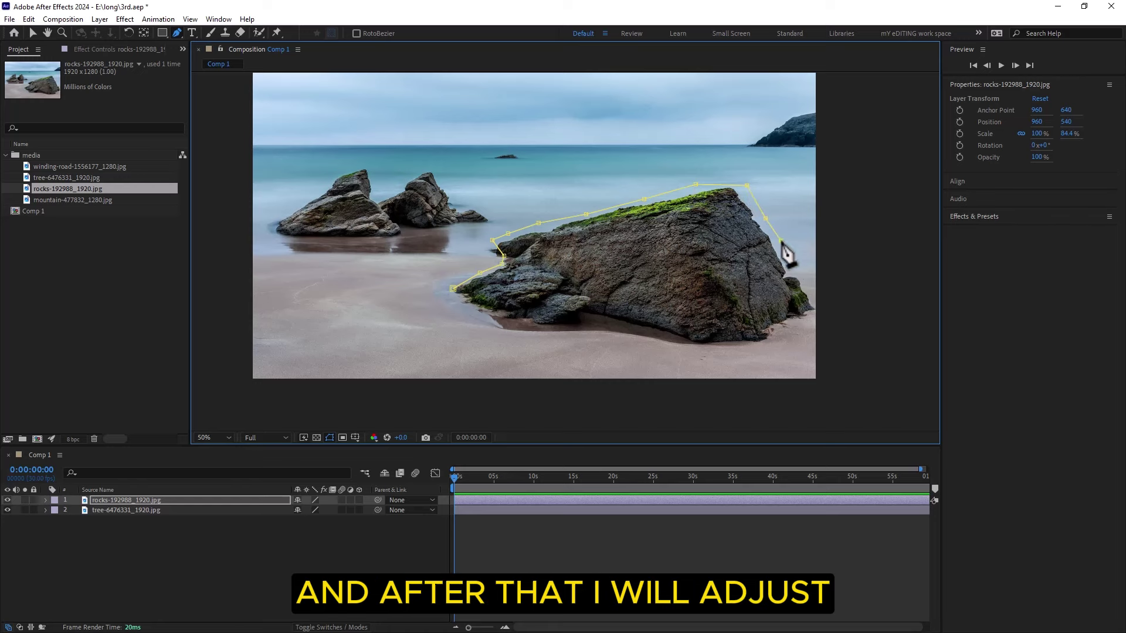
left_click(785, 257)
left_click(804, 281)
left_click(798, 321)
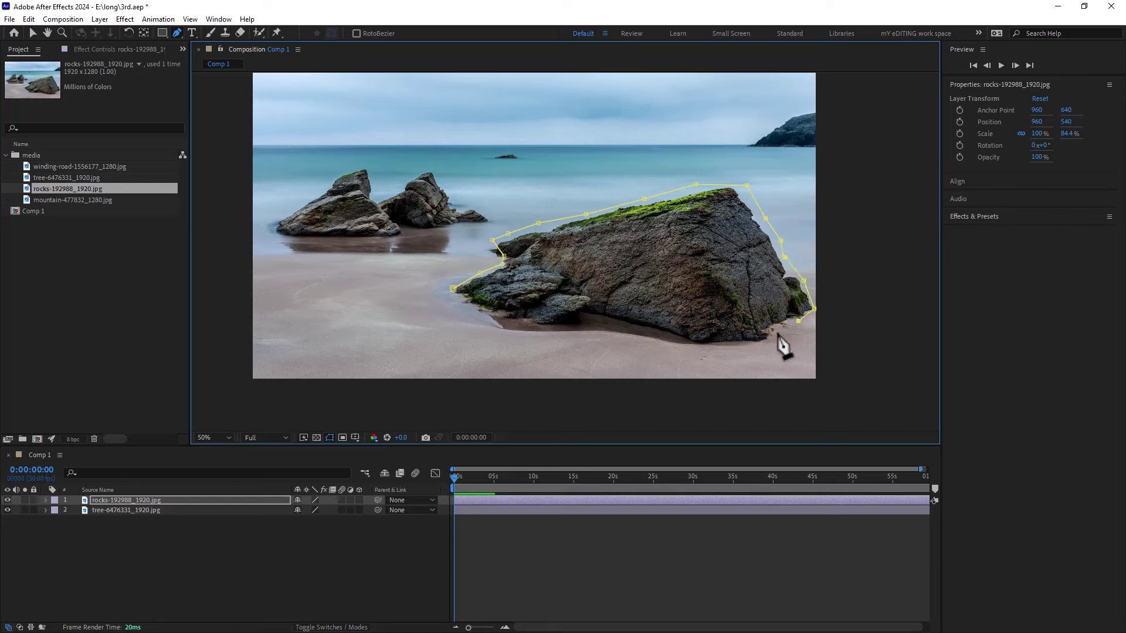
left_click(776, 334)
left_click(755, 347)
left_click(697, 349)
left_click(589, 322)
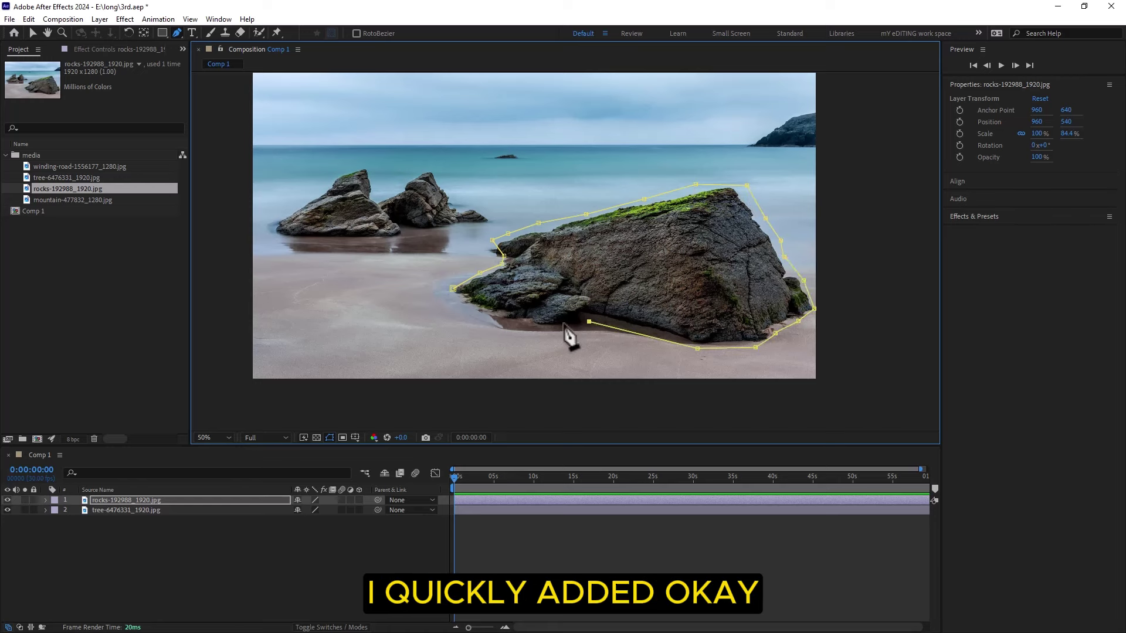
left_click(548, 329)
left_click(498, 329)
left_click(453, 290)
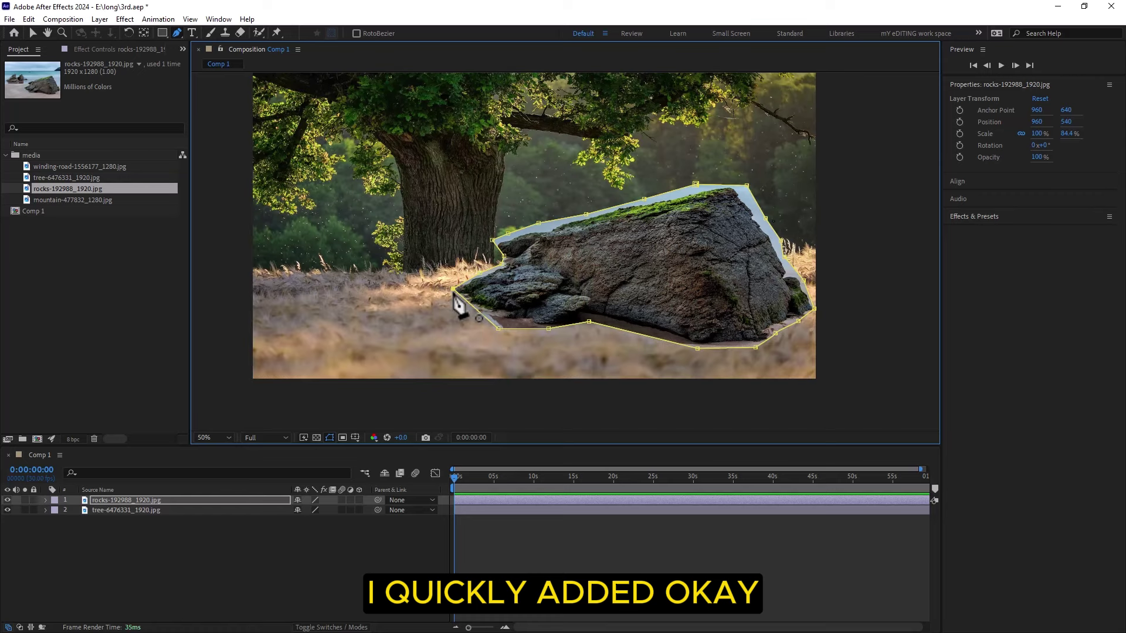
- Move the mask points along the rock's upper-left and mossy top edge inward to follow the rock's outline
left_click_drag(491, 240, 499, 243)
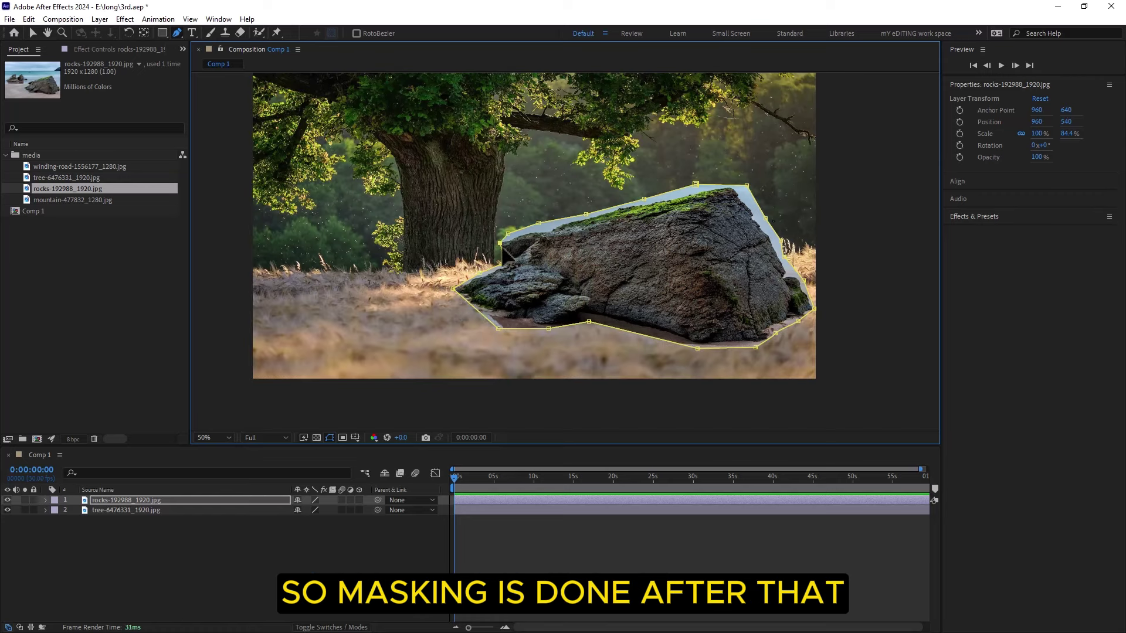
scroll(509, 240, "up", 2)
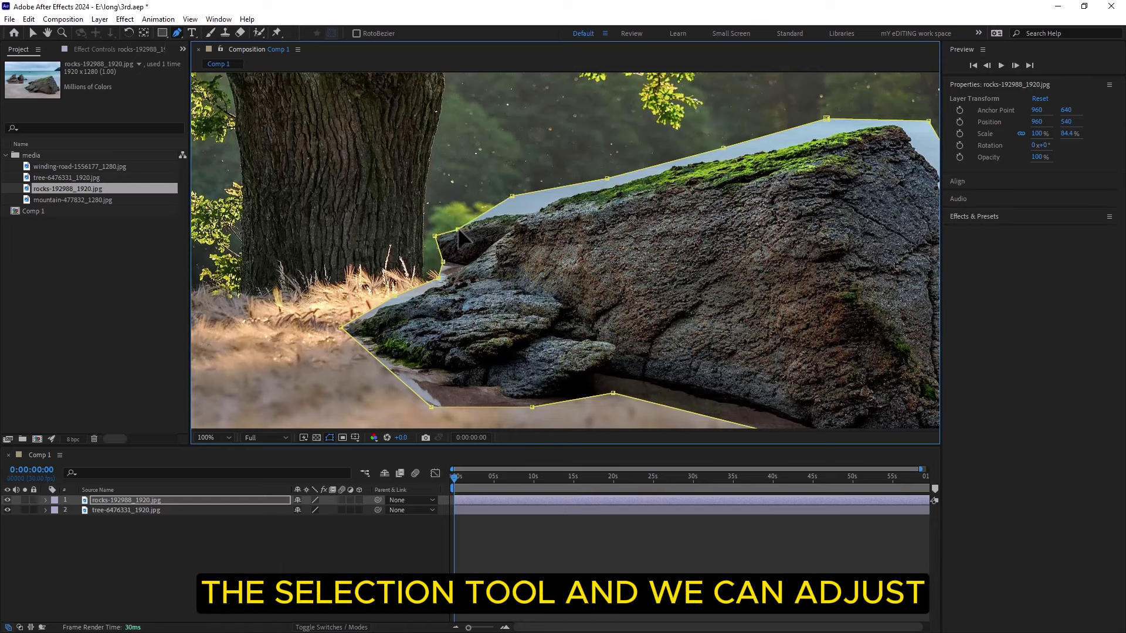
left_click_drag(512, 195, 538, 210)
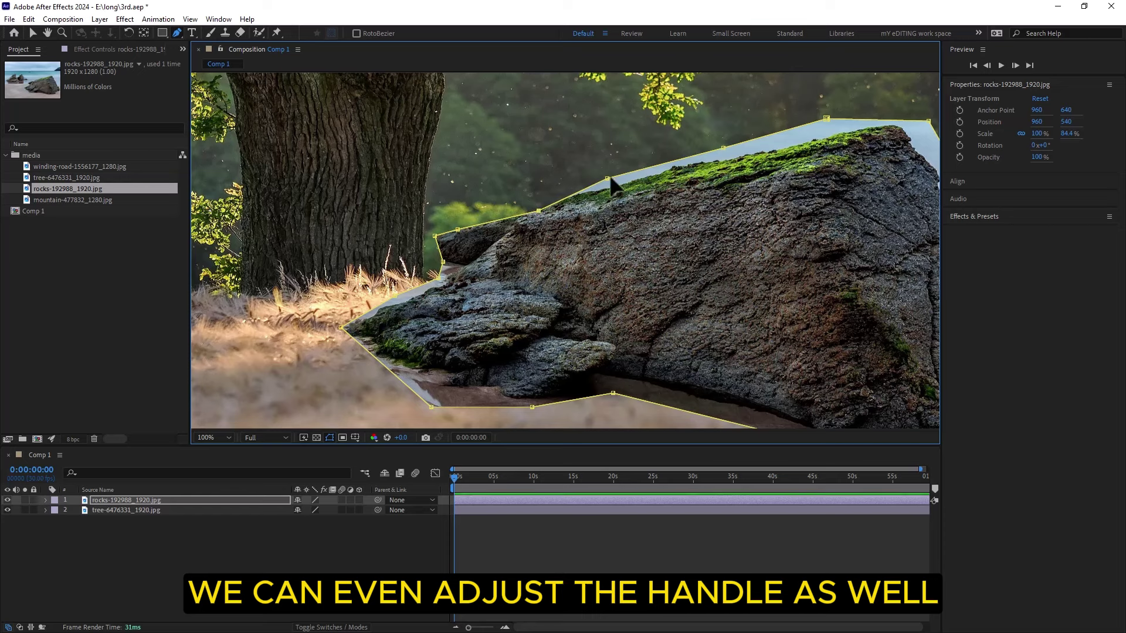
left_click_drag(612, 182, 615, 186)
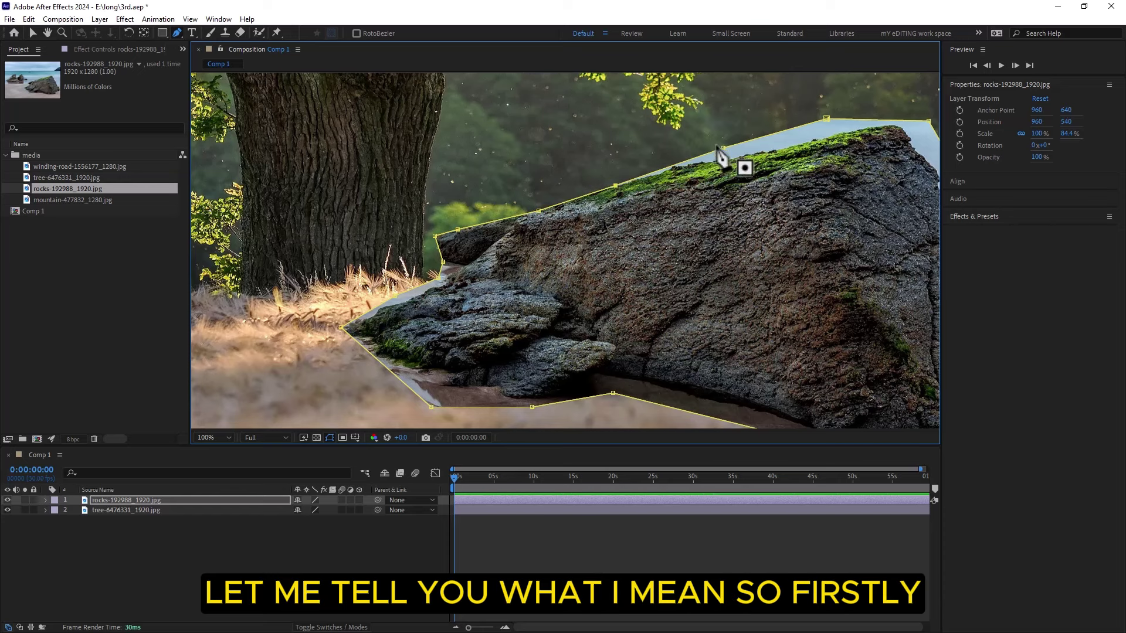
left_click_drag(723, 148, 731, 158)
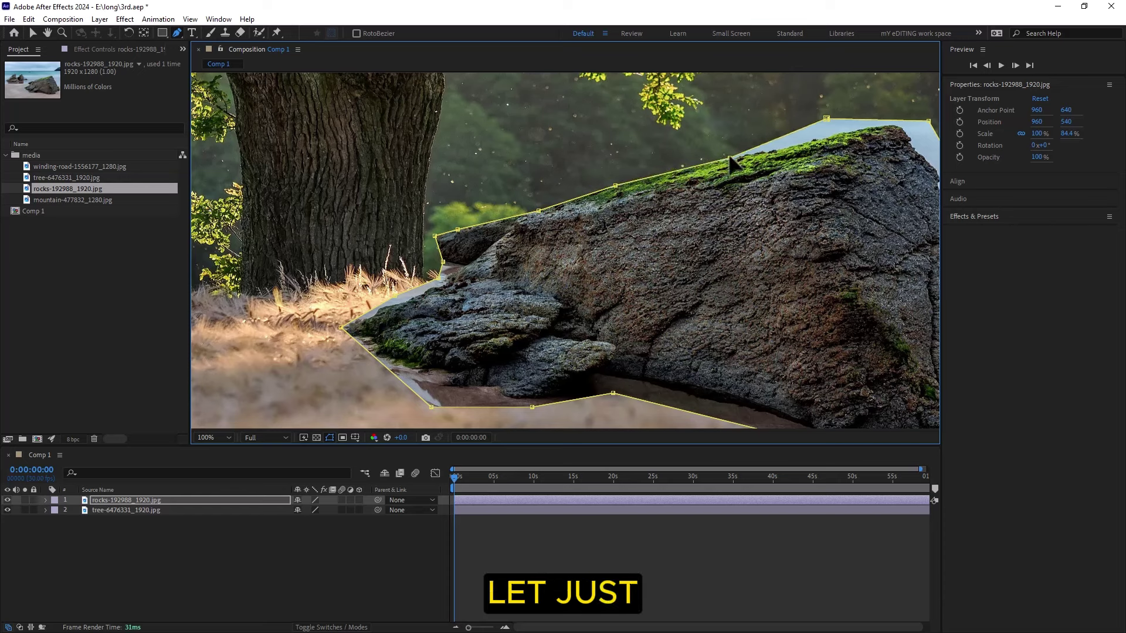
left_click_drag(826, 119, 830, 136)
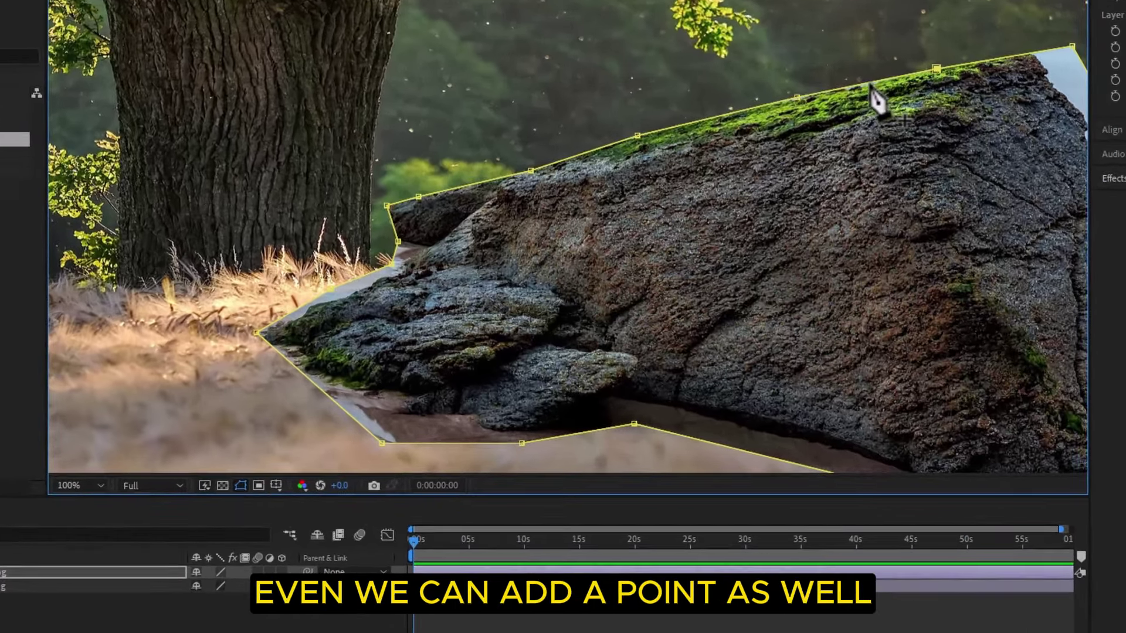
- Add a mask point on the rock's mossy top edge, try raising it and curving it with handles, and undo the reshaping
left_click_drag(870, 84, 869, 64)
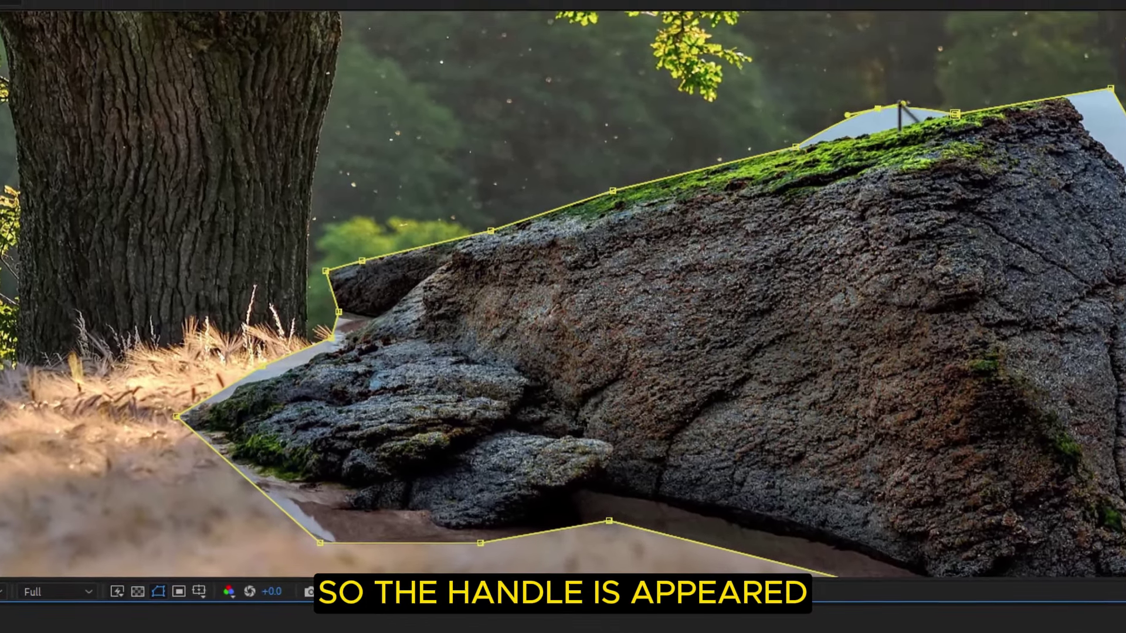
left_click(868, 64, "alt")
left_click_drag(903, 105, 861, 136)
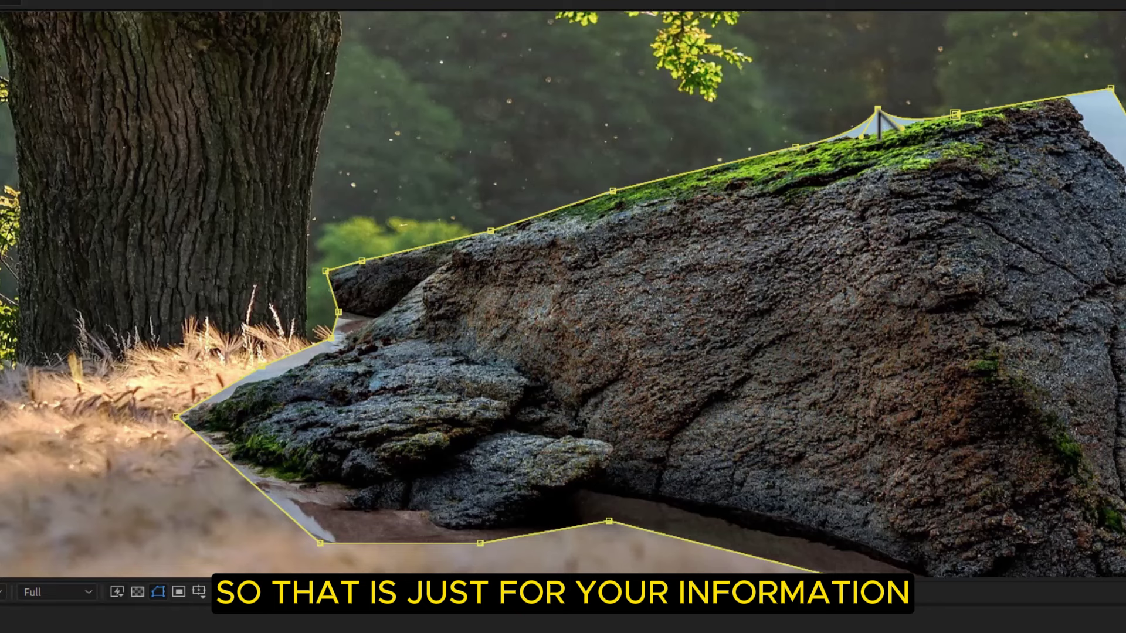
left_click(878, 110)
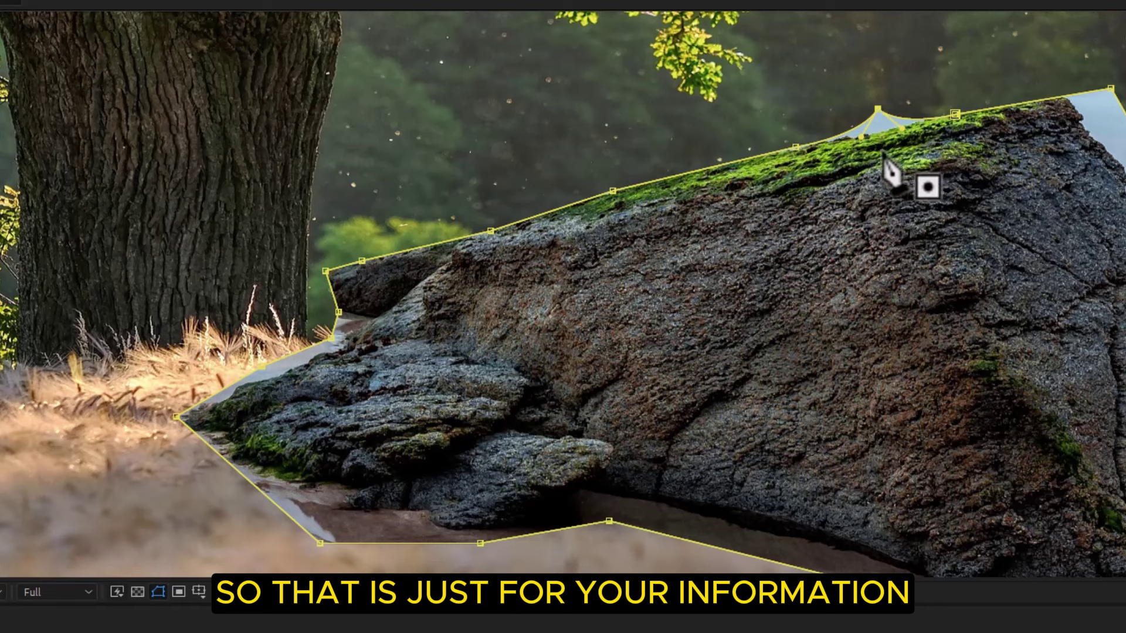
key("ctrl+z")
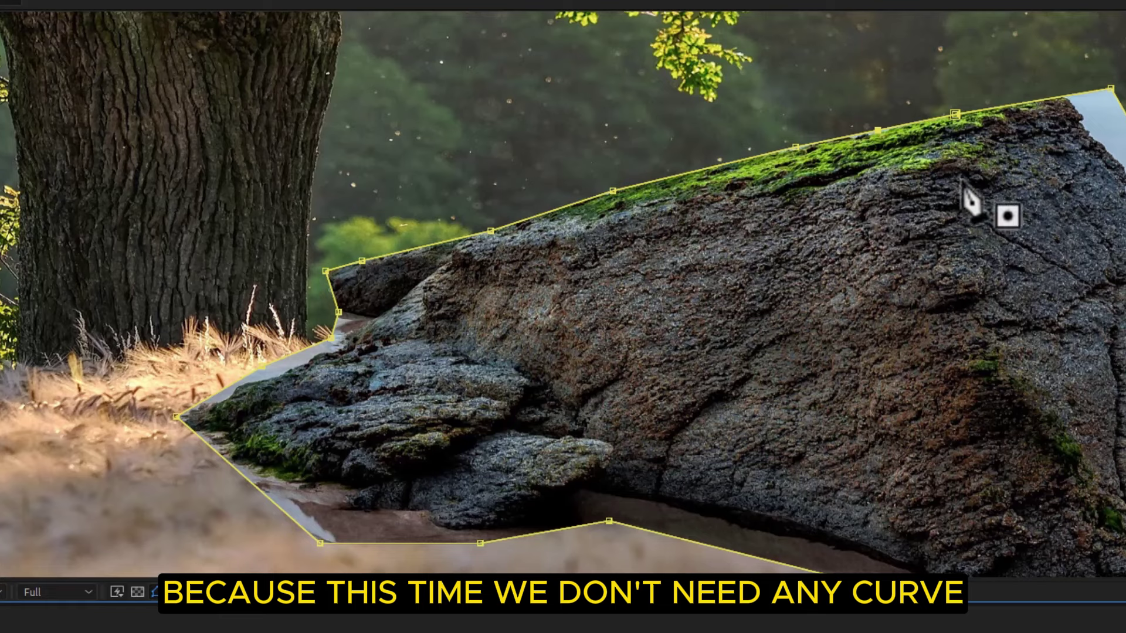
- Add a mask point just below the rock's peak, pull it in to the edge, and round the peak's corner point with curve handles
key("space")
left_click_drag(879, 171, 546, 255)
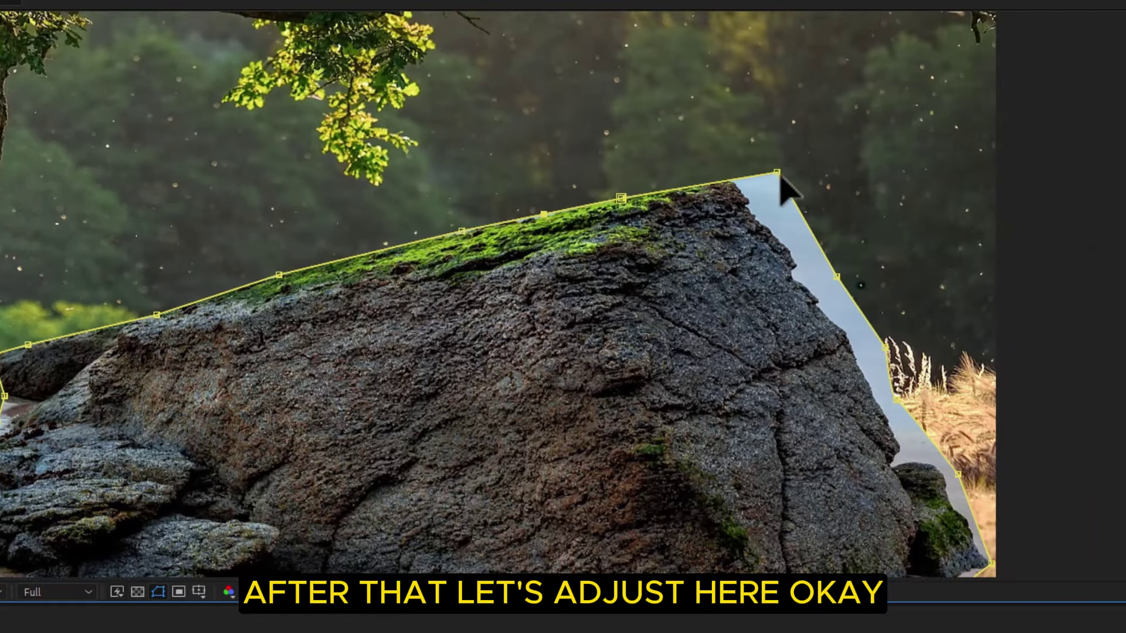
left_click_drag(778, 174, 767, 173)
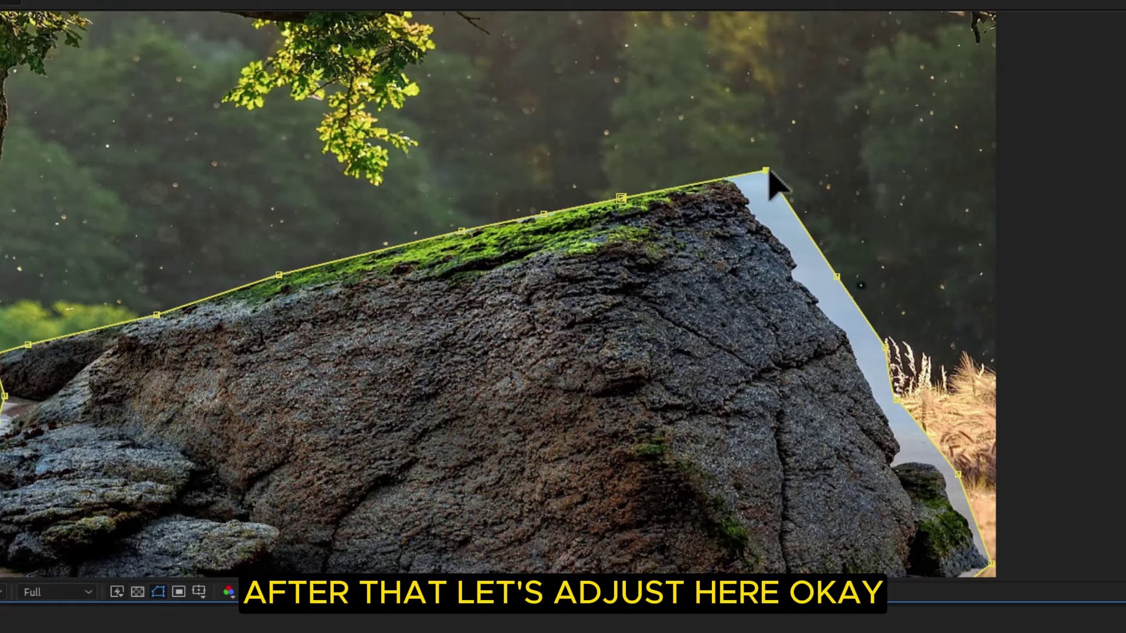
left_click(796, 217)
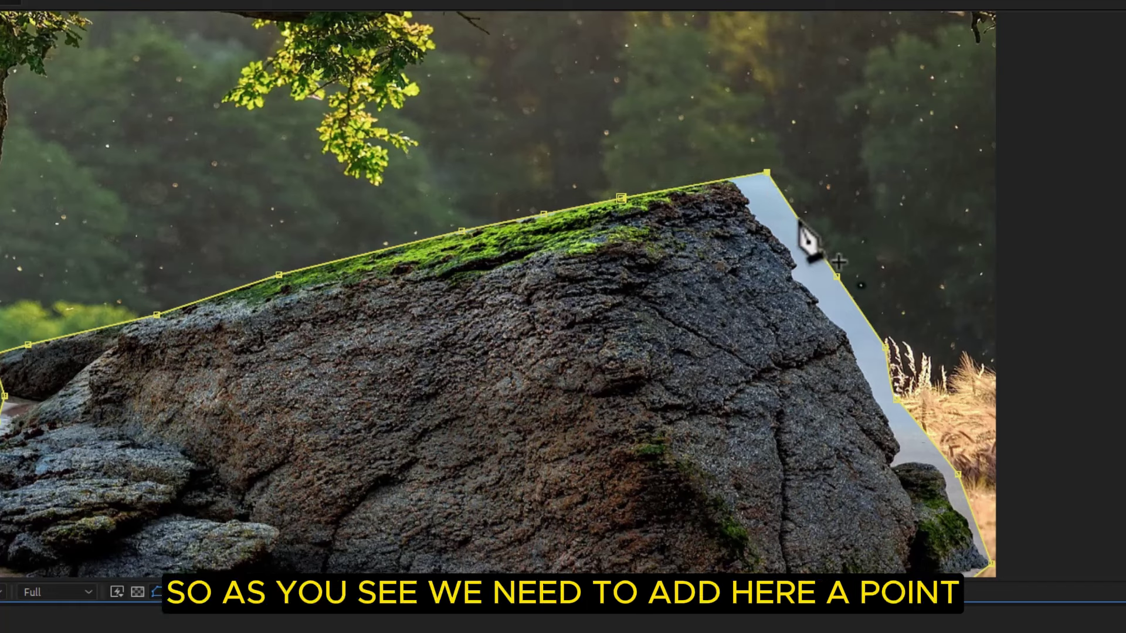
left_click_drag(796, 217, 774, 233)
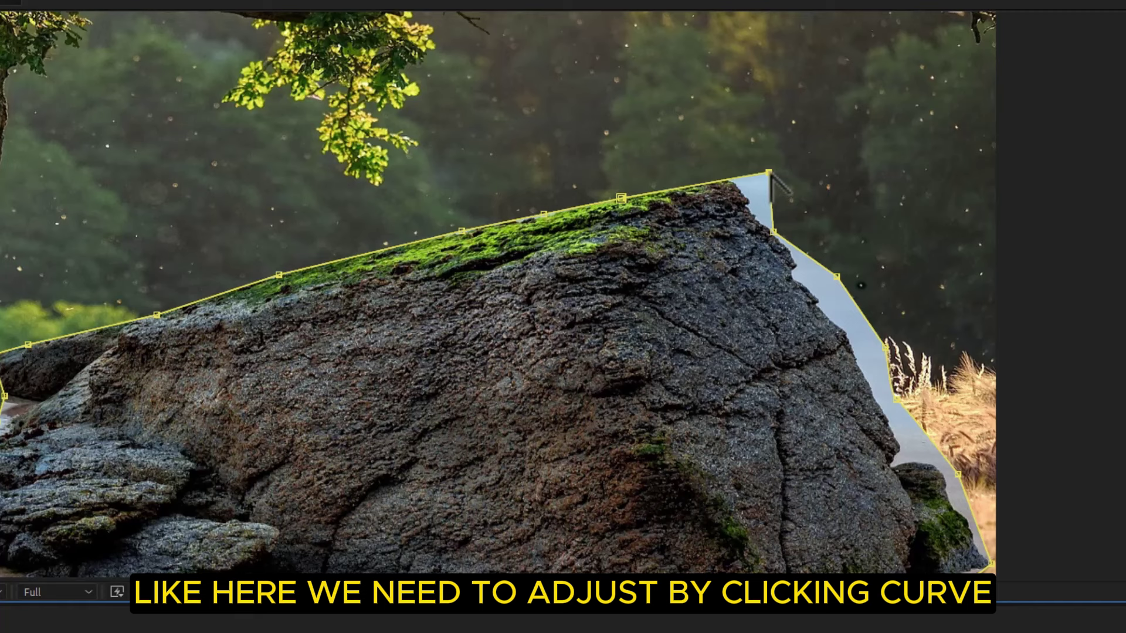
left_click(768, 173)
left_click_drag(787, 176, 708, 166)
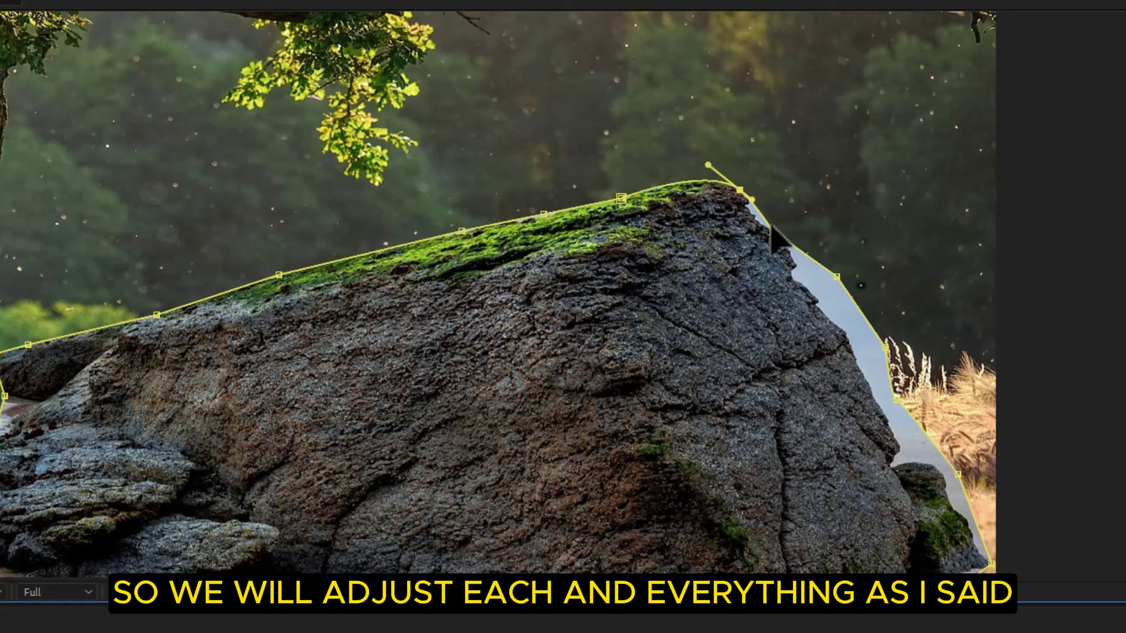
- Move the mask points down the rock's right slope inward so the path follows the rock and excludes the sky
left_click_drag(774, 233, 766, 239)
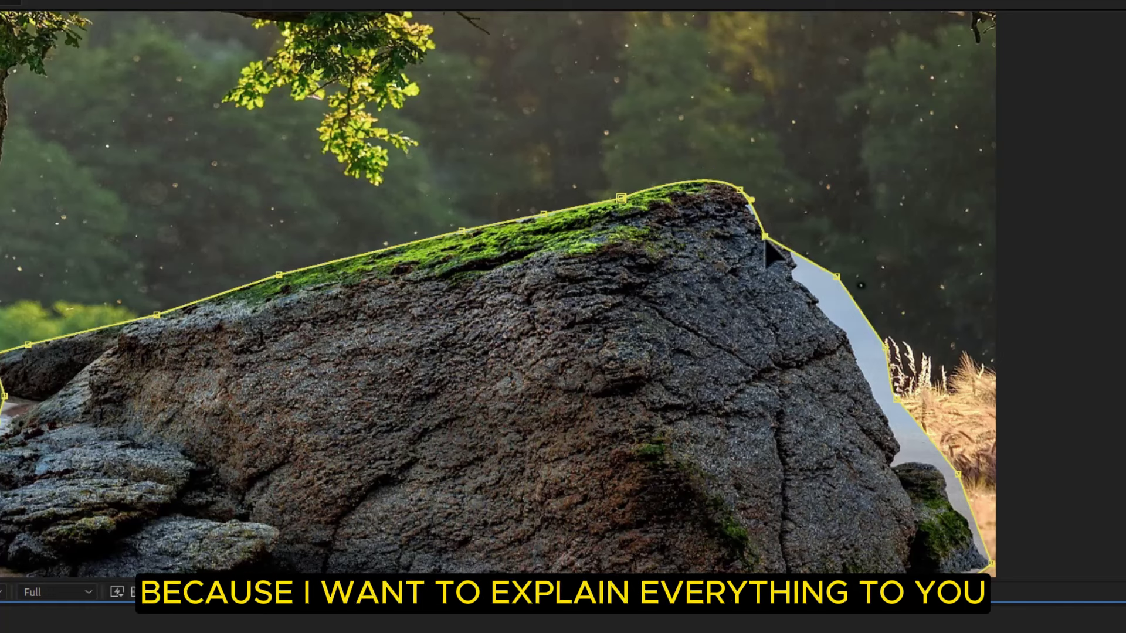
left_click_drag(836, 276, 821, 320)
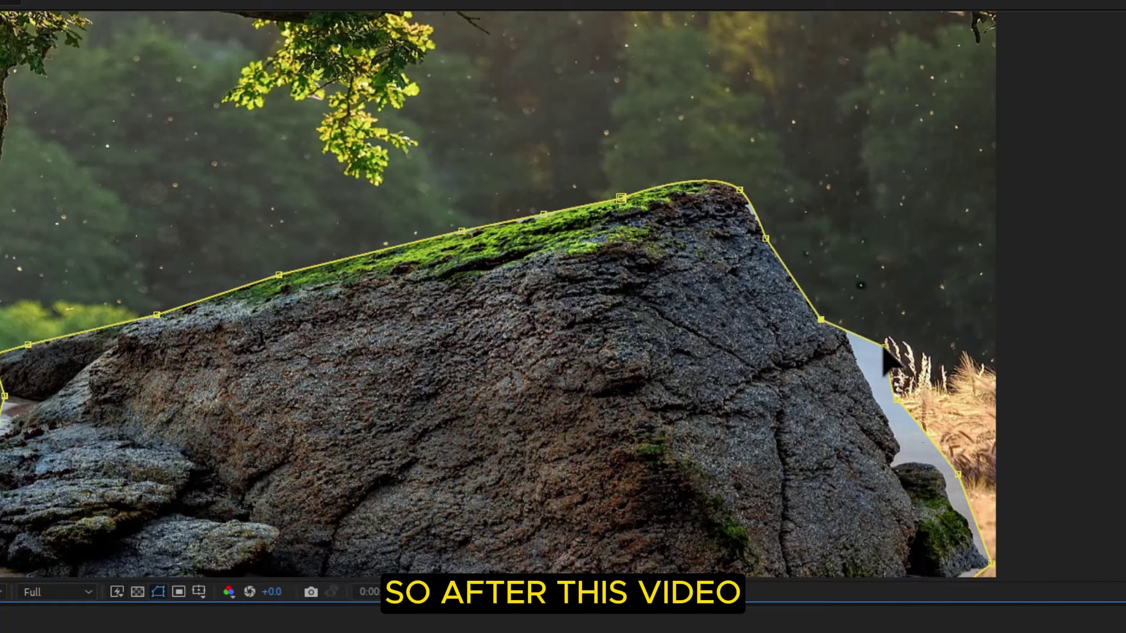
left_click_drag(885, 348, 856, 395)
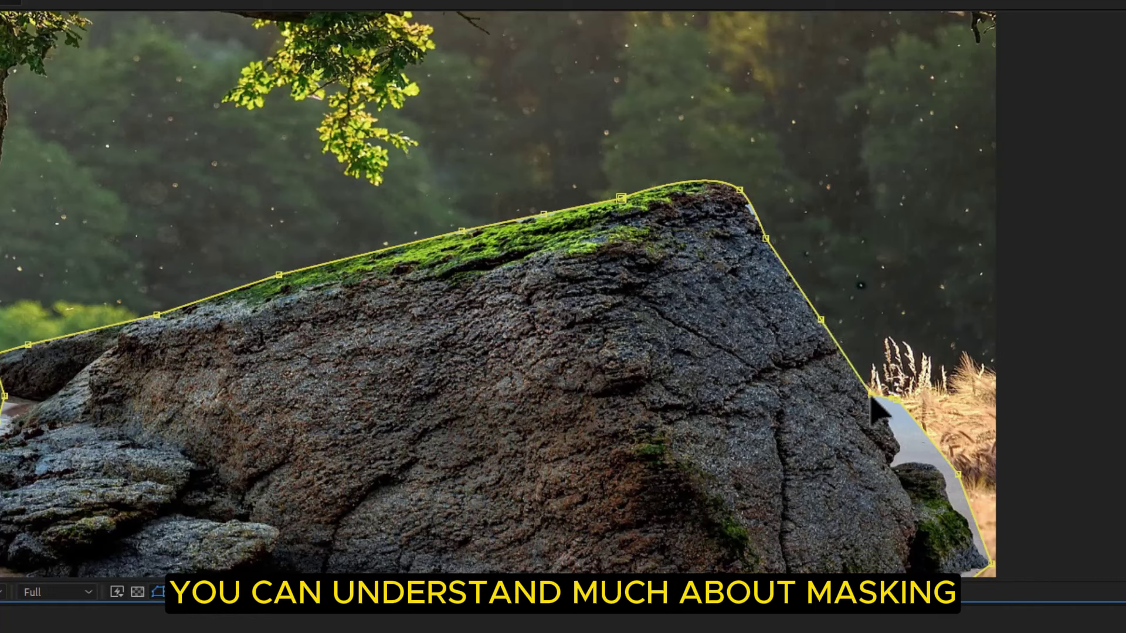
- Move the three mask points along the rock's lower-right base inward to exclude the sand
scroll(956, 489, "down", 3)
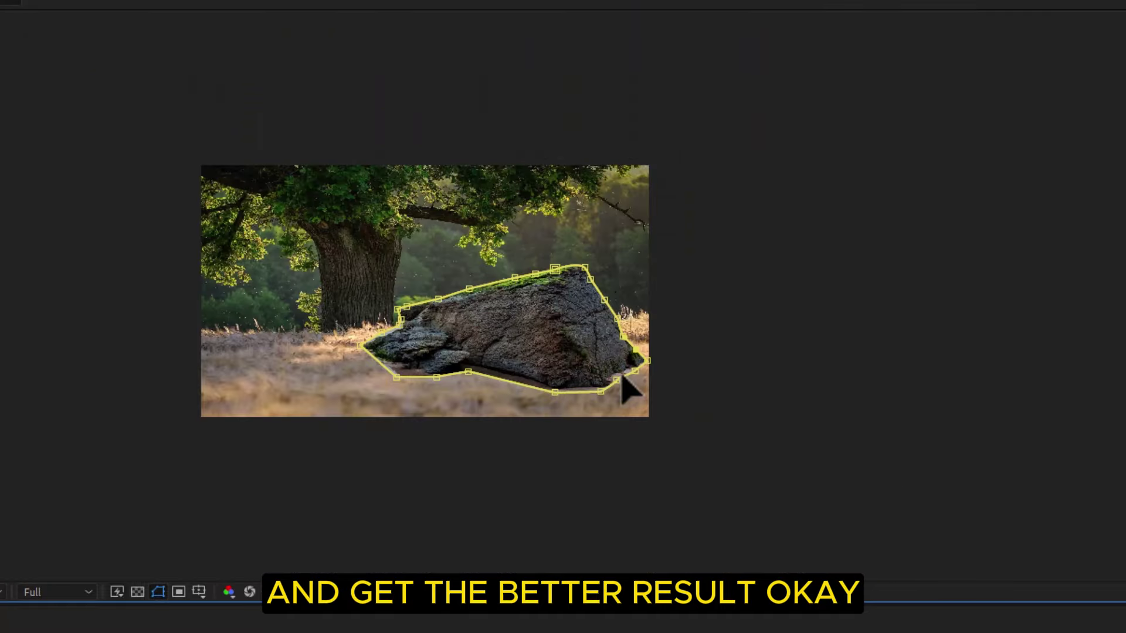
scroll(637, 387, "up", 3)
left_click_drag(647, 373, 543, 253)
scroll(703, 403, "up", 2)
scroll(707, 404, "down", 1)
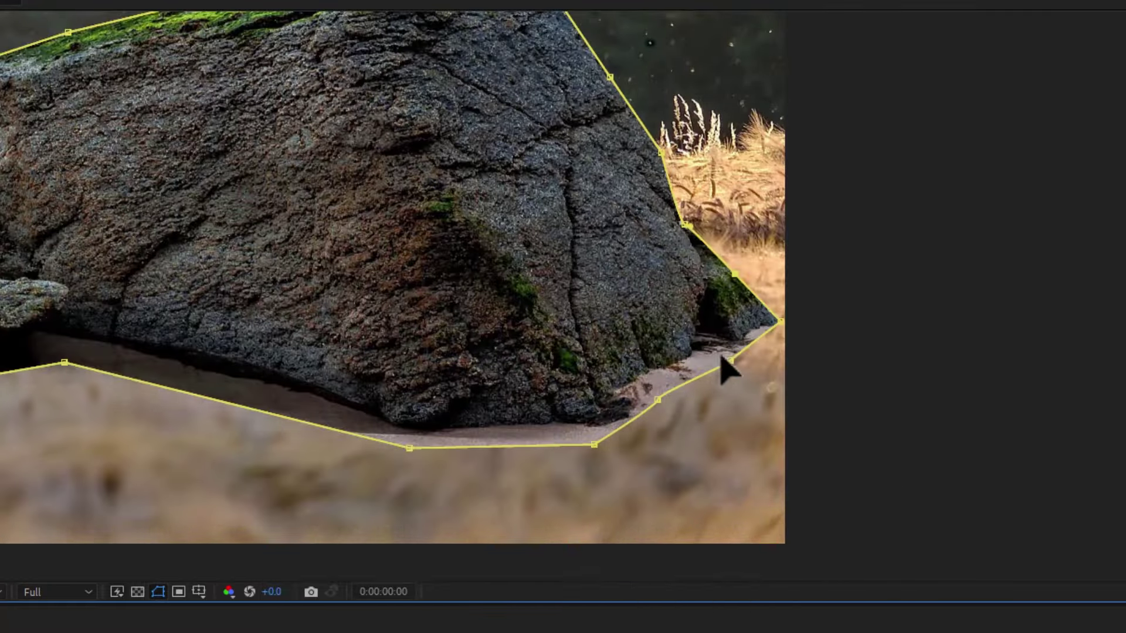
left_click_drag(728, 361, 702, 339)
left_click_drag(658, 399, 631, 389)
left_click_drag(594, 445, 588, 435)
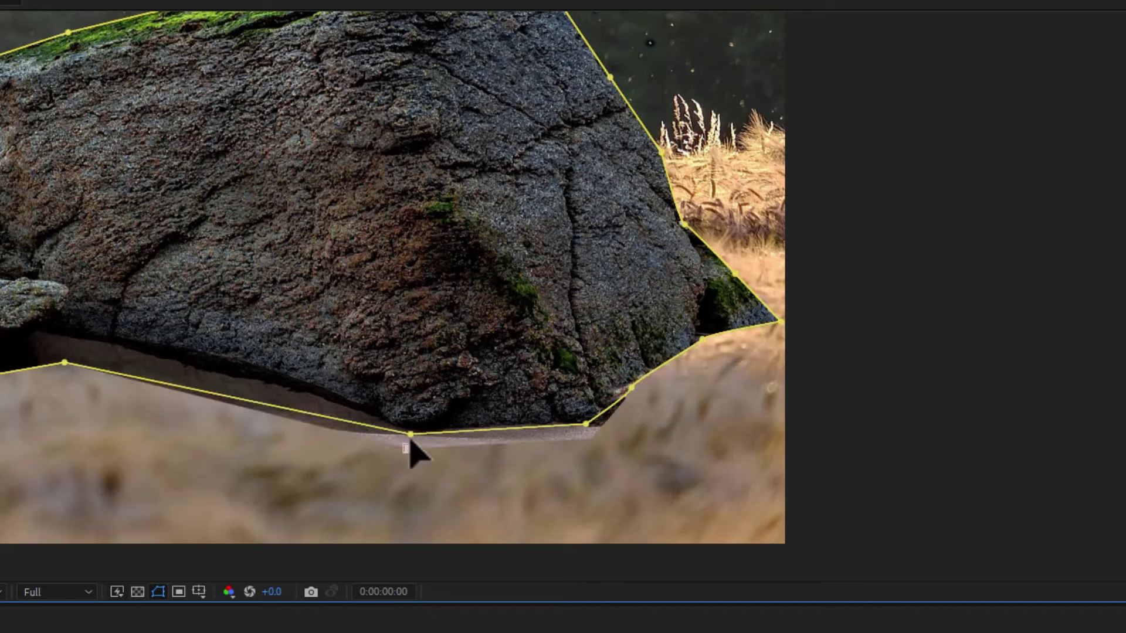
- Raise the mask points along the rock's bottom edge, including a midway point, so the path follows the rock's underside
left_click_drag(65, 364, 45, 323)
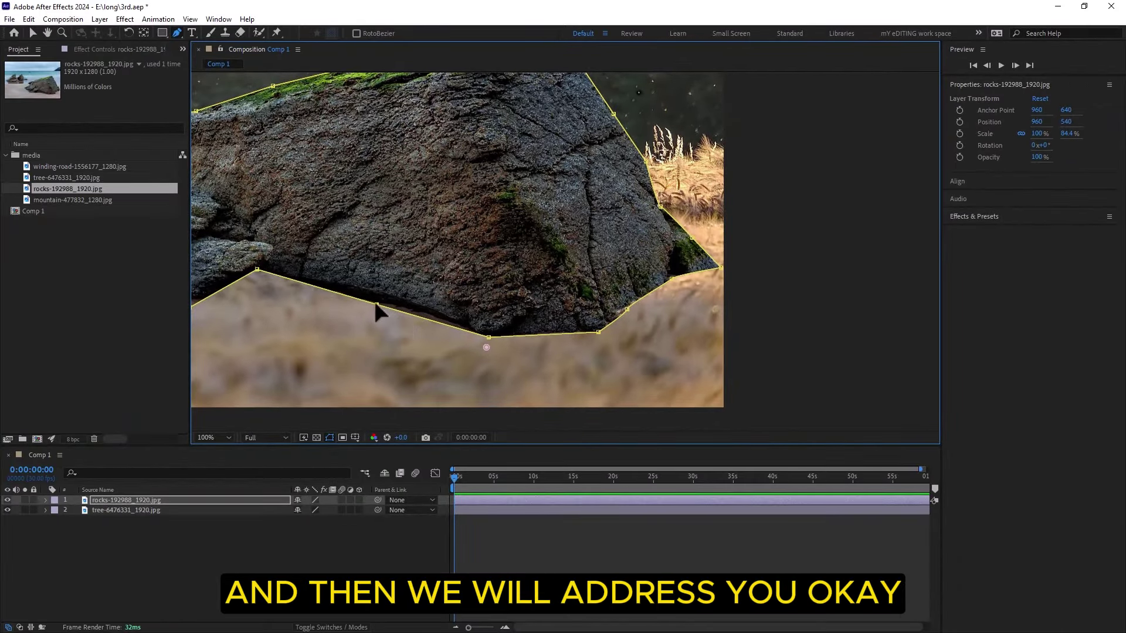
left_click_drag(377, 305, 384, 297)
key("space")
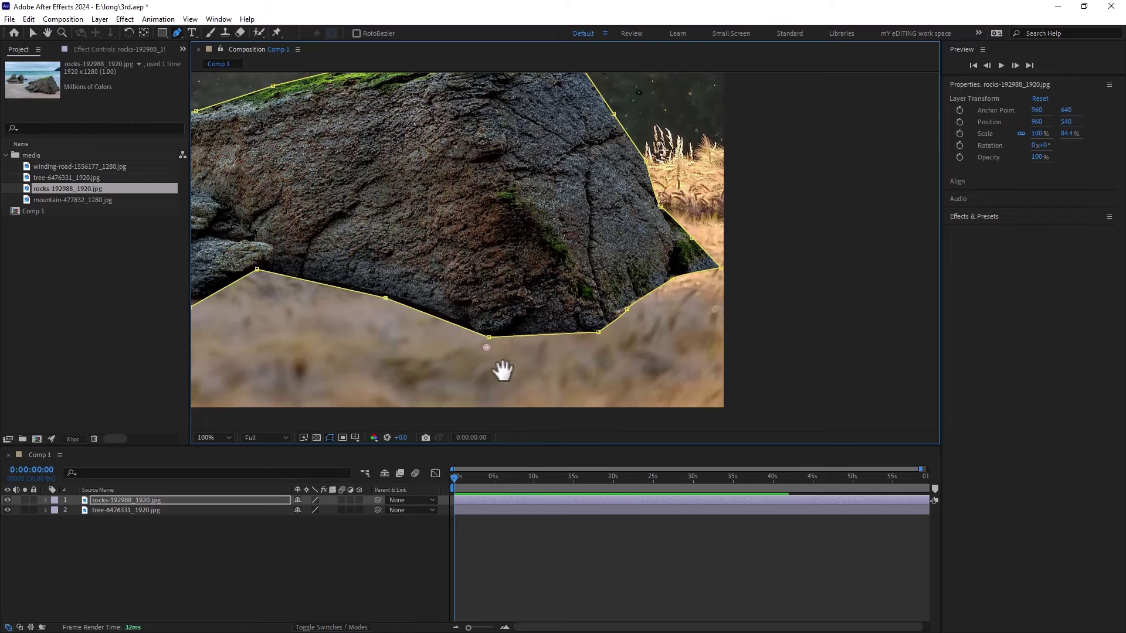
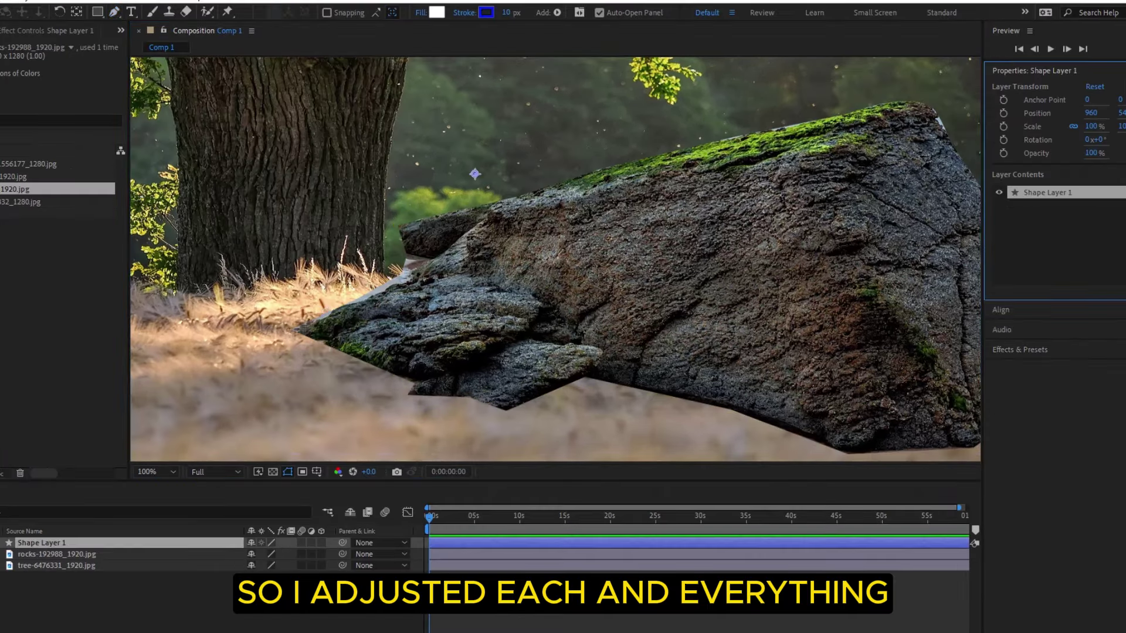
- Scale the masked rock layer down to about 56.7% by 47.8% and position it in the wheat field at 872, 760
left_click(403, 306)
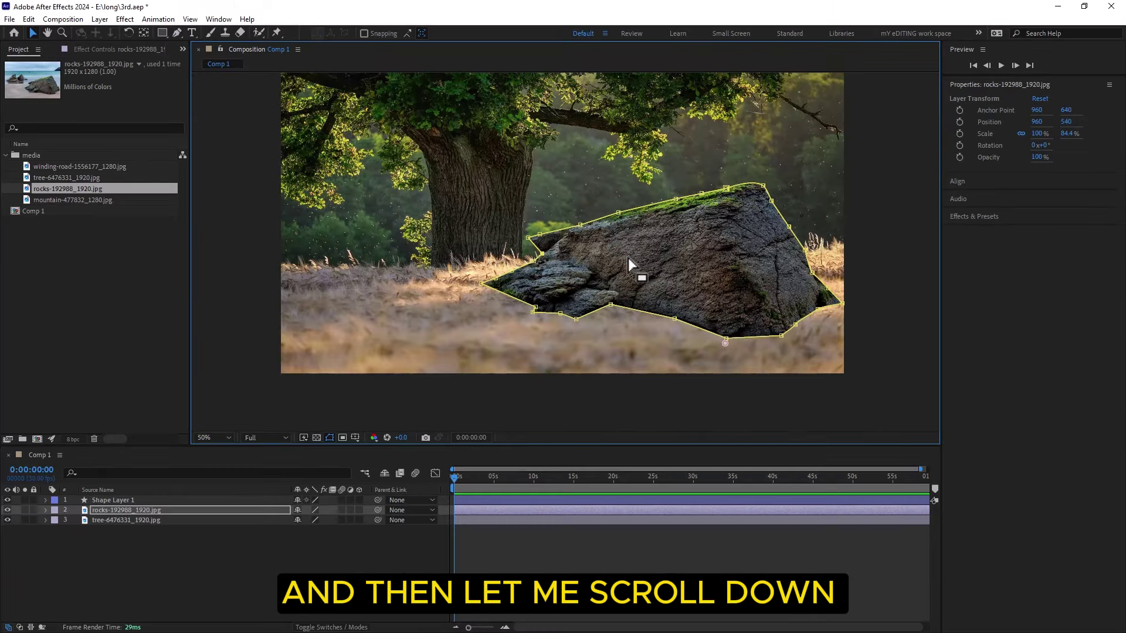
scroll(623, 269, "down", 2)
scroll(626, 261, "up", 2)
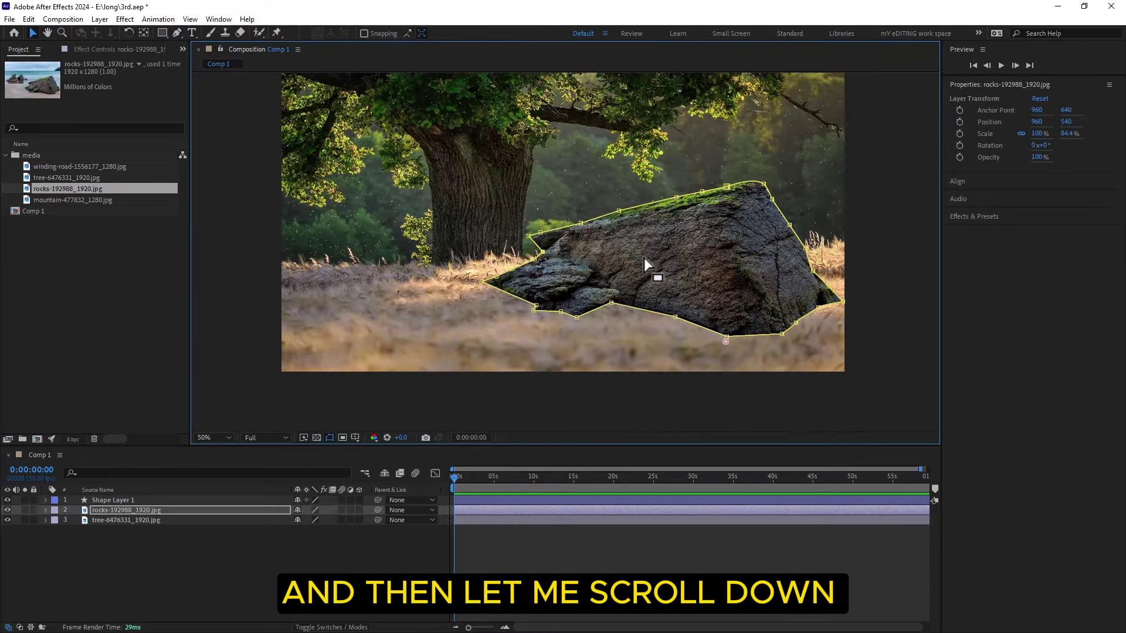
left_click(649, 248)
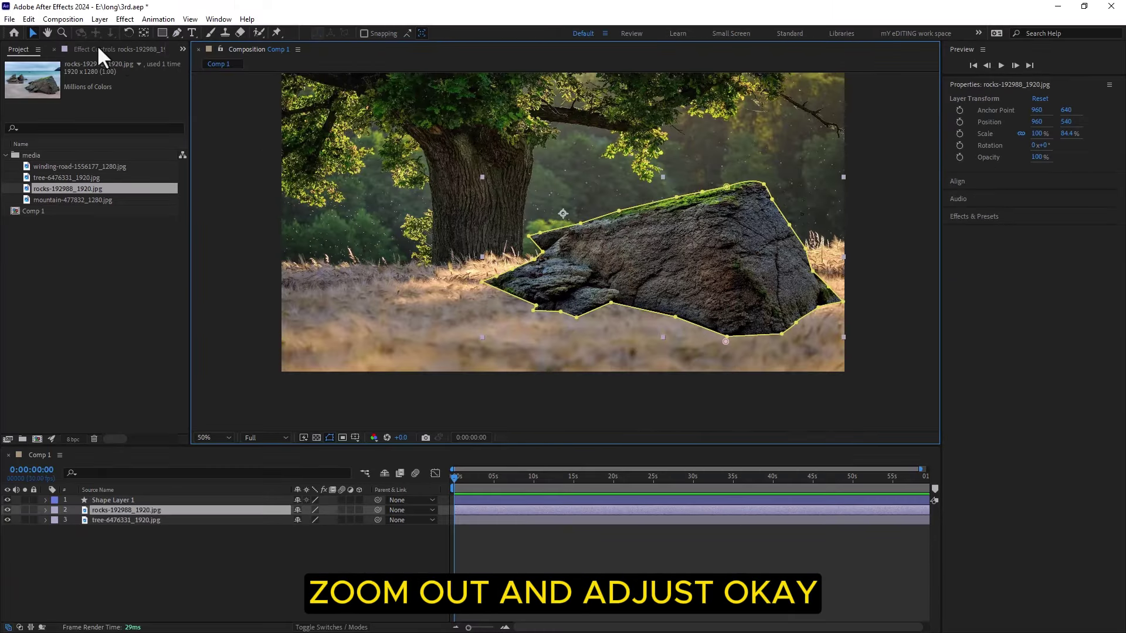
left_click_drag(715, 235, 656, 256)
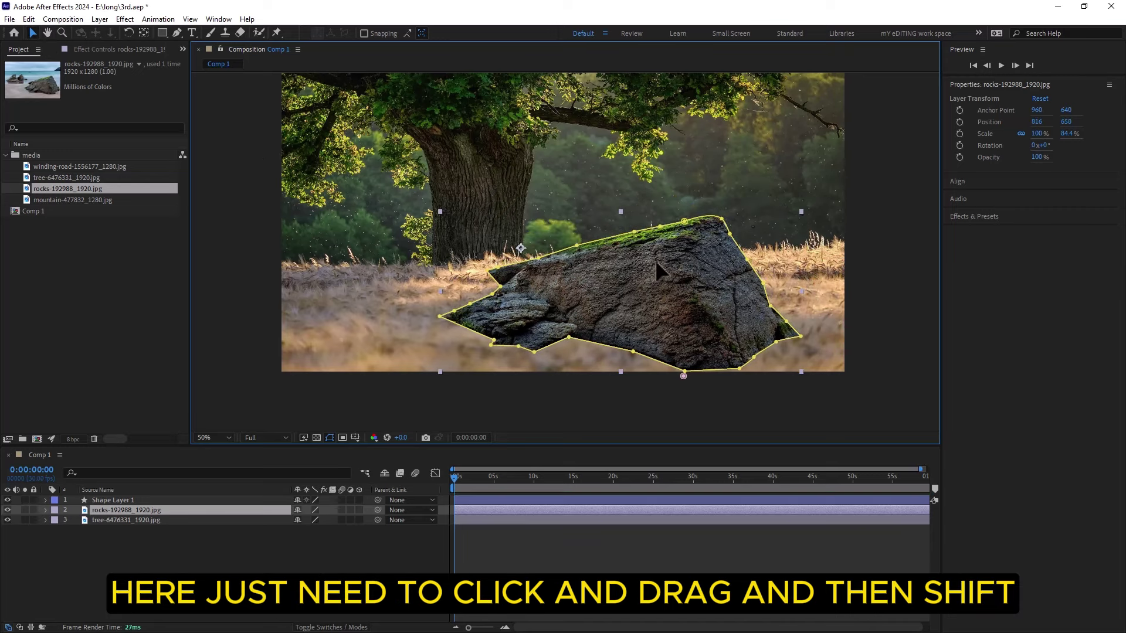
left_click_drag(783, 199, 663, 251)
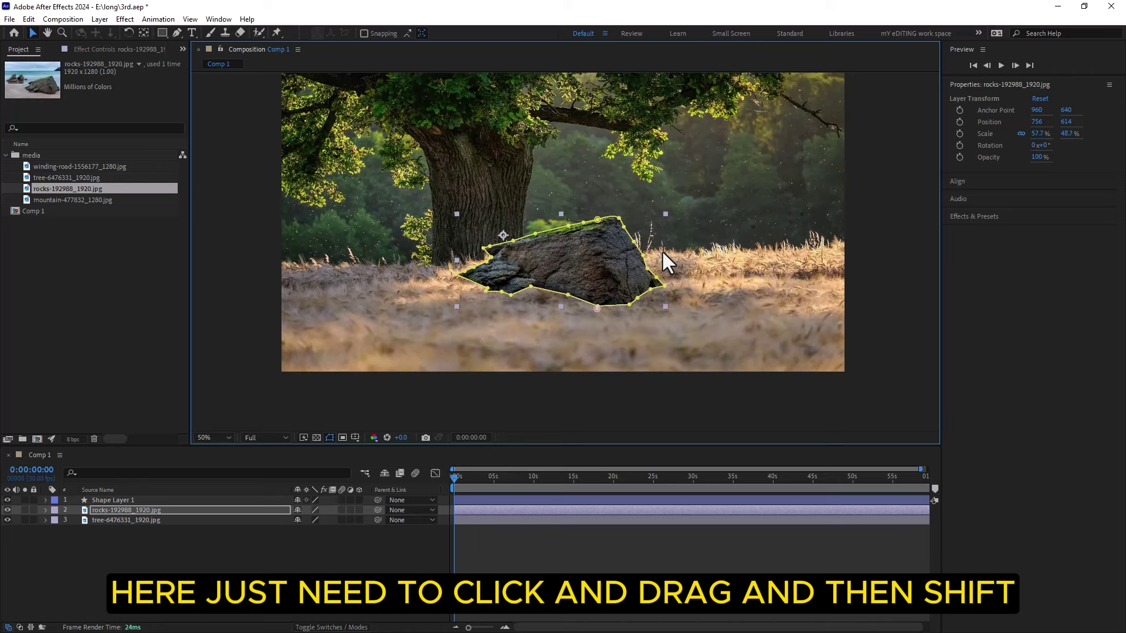
left_click_drag(568, 270, 622, 300)
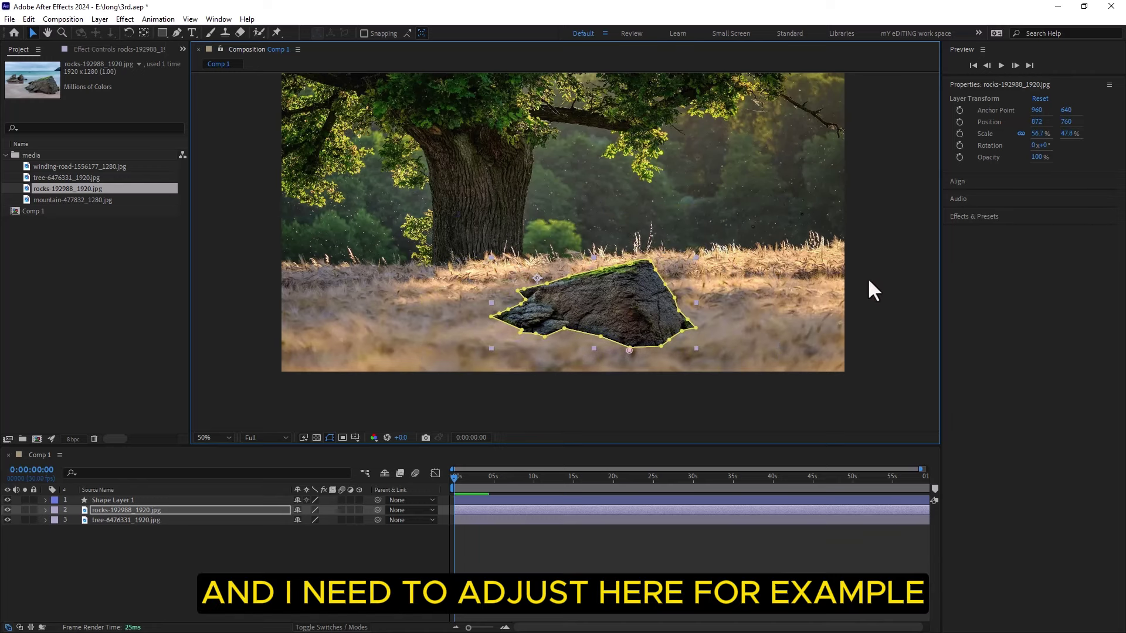
left_click(540, 397)
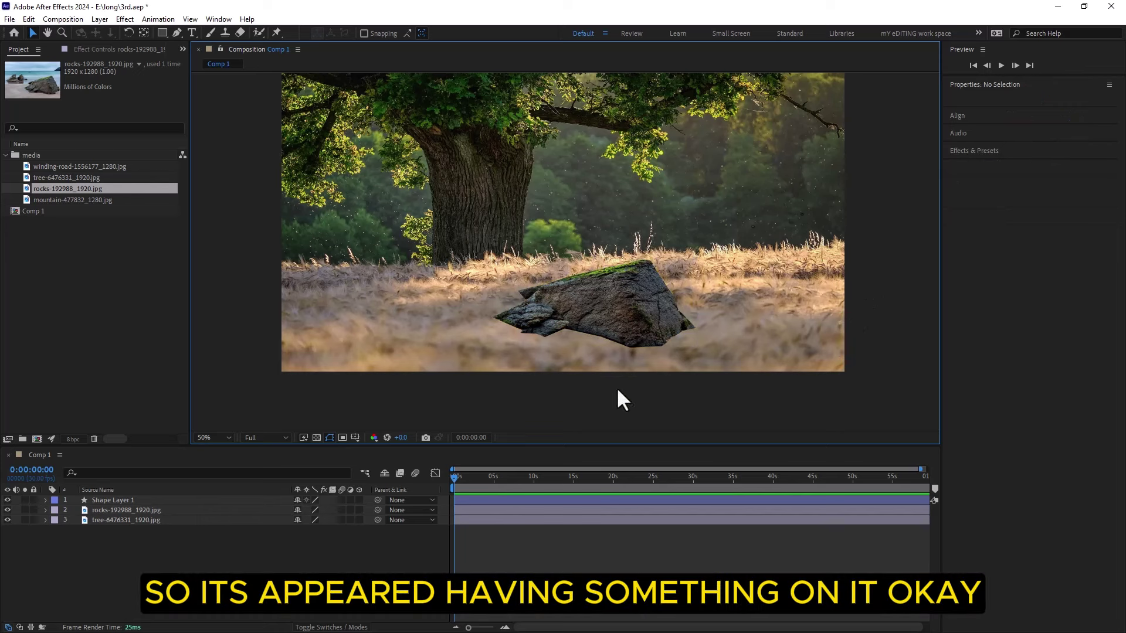
- Delete the stray Shape Layer 1 and reveal all Mask 1 properties of the rocks layer
left_click(108, 500)
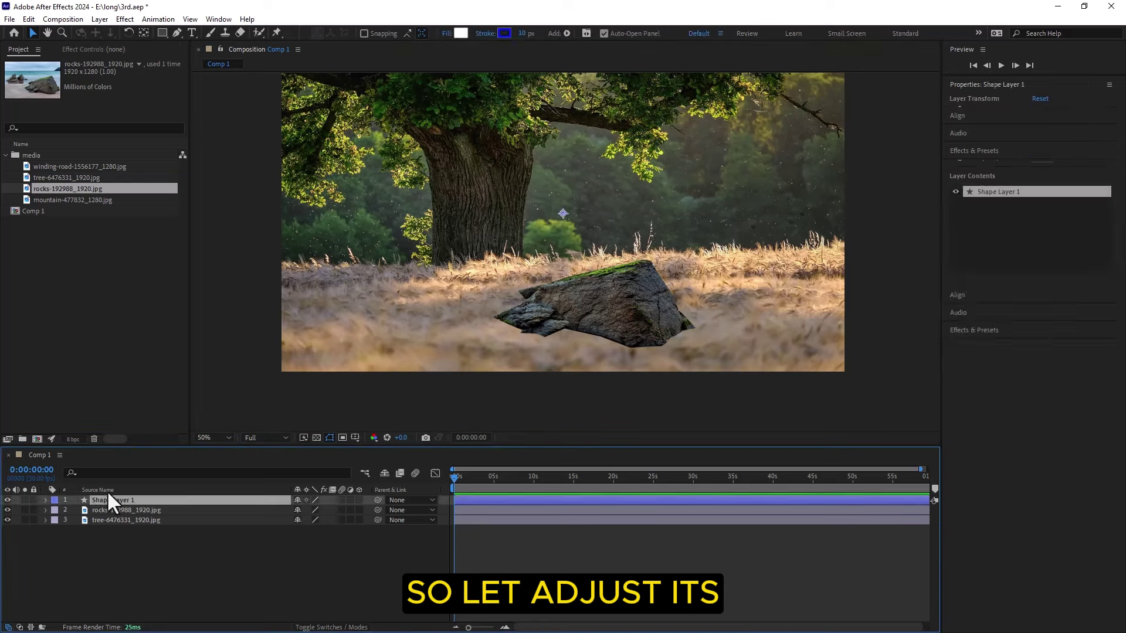
key("Delete")
left_click(46, 500)
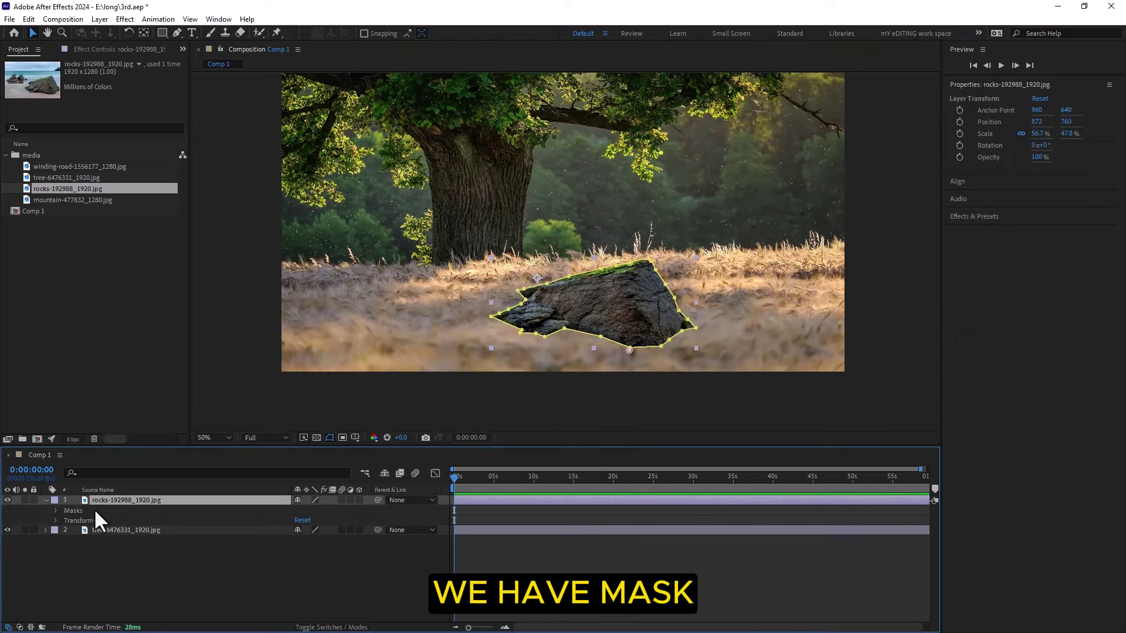
key("m")
key("m")
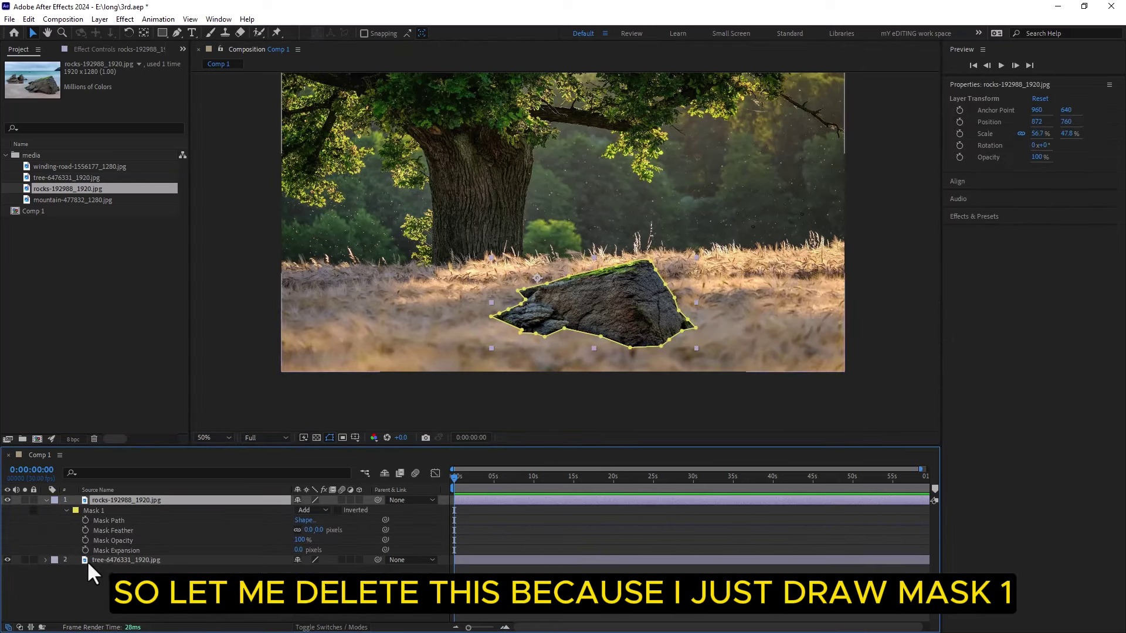
- Try feathering the whole rock mask to 141 and 168 pixels with its outline hidden, and return the feather to 0
left_click(108, 520)
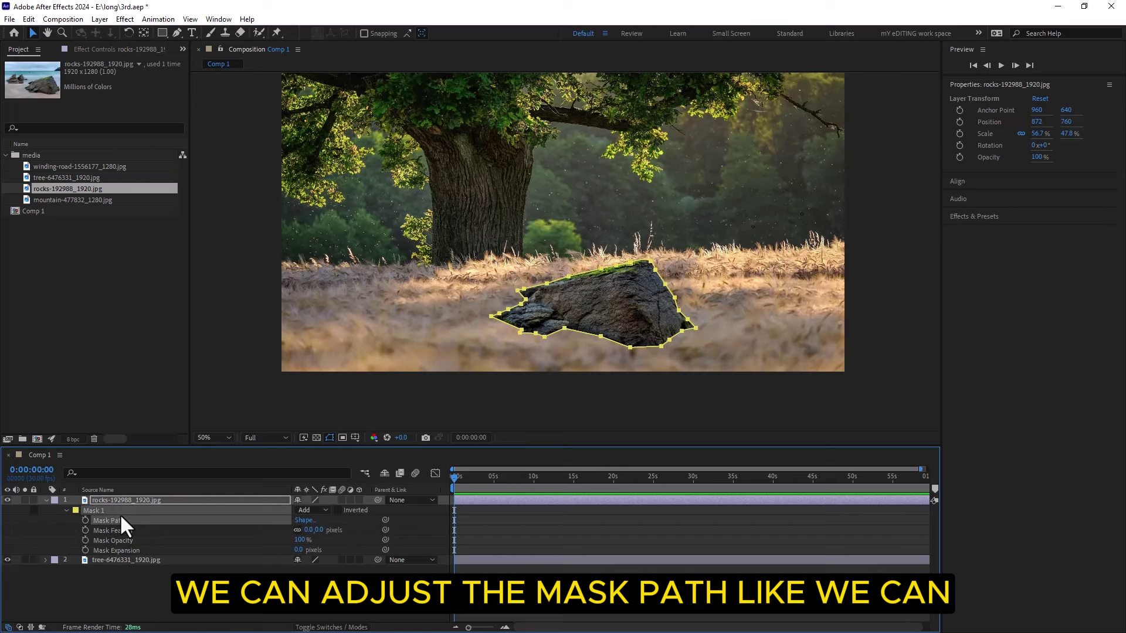
left_click(113, 531)
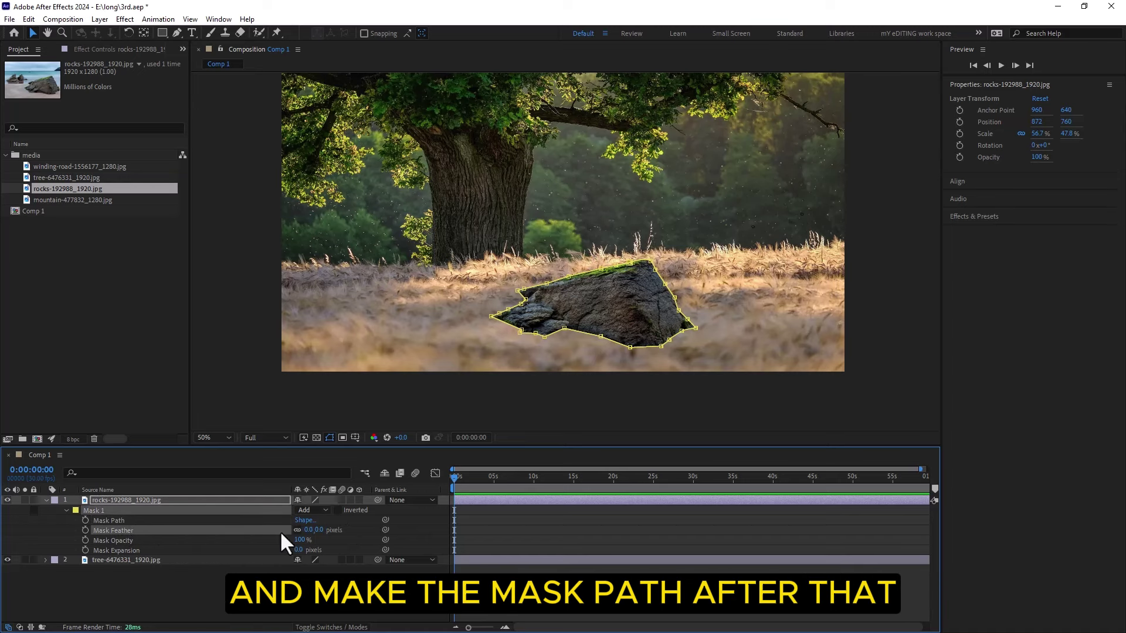
left_click_drag(310, 530, 396, 535)
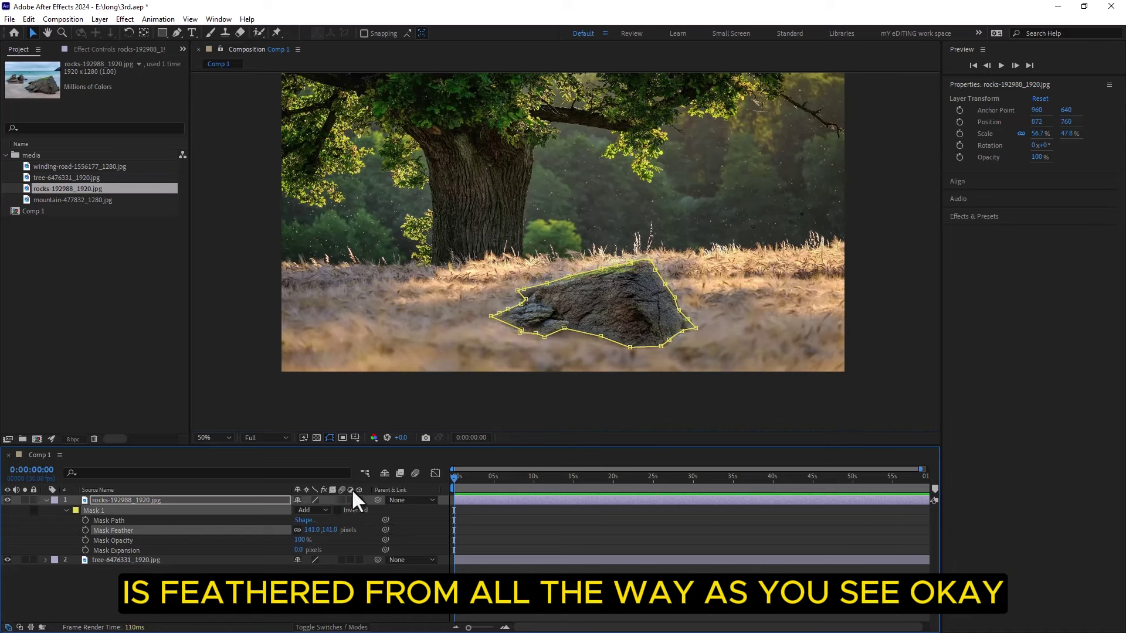
left_click(330, 438)
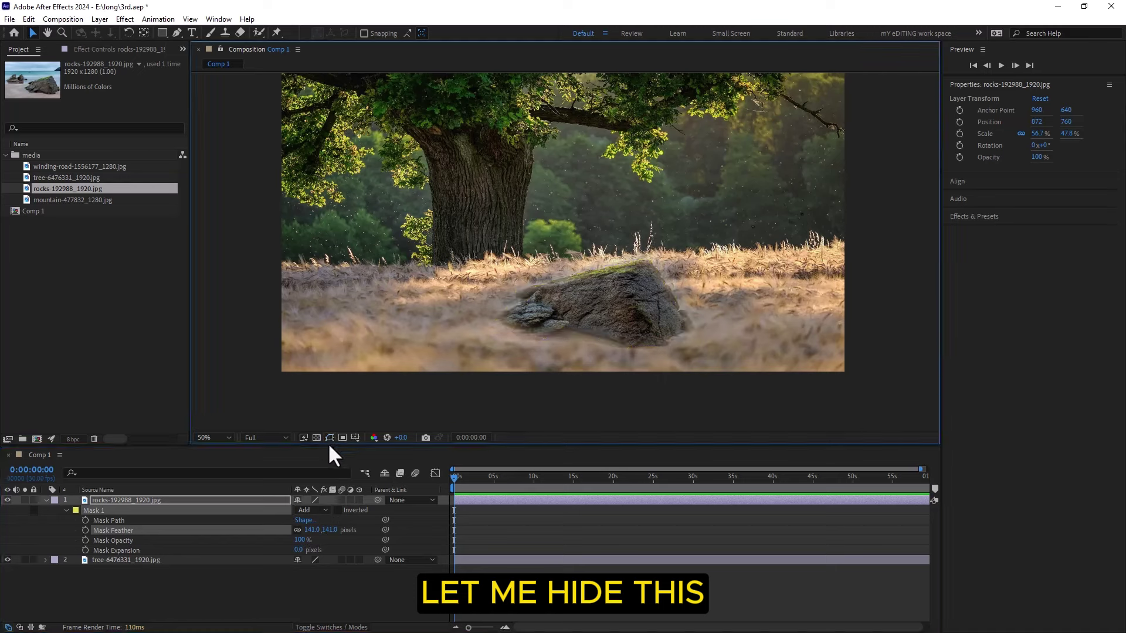
mouse_move(308, 531)
left_mouse_down()
mouse_move(369, 532)
mouse_move(328, 531)
left_mouse_up()
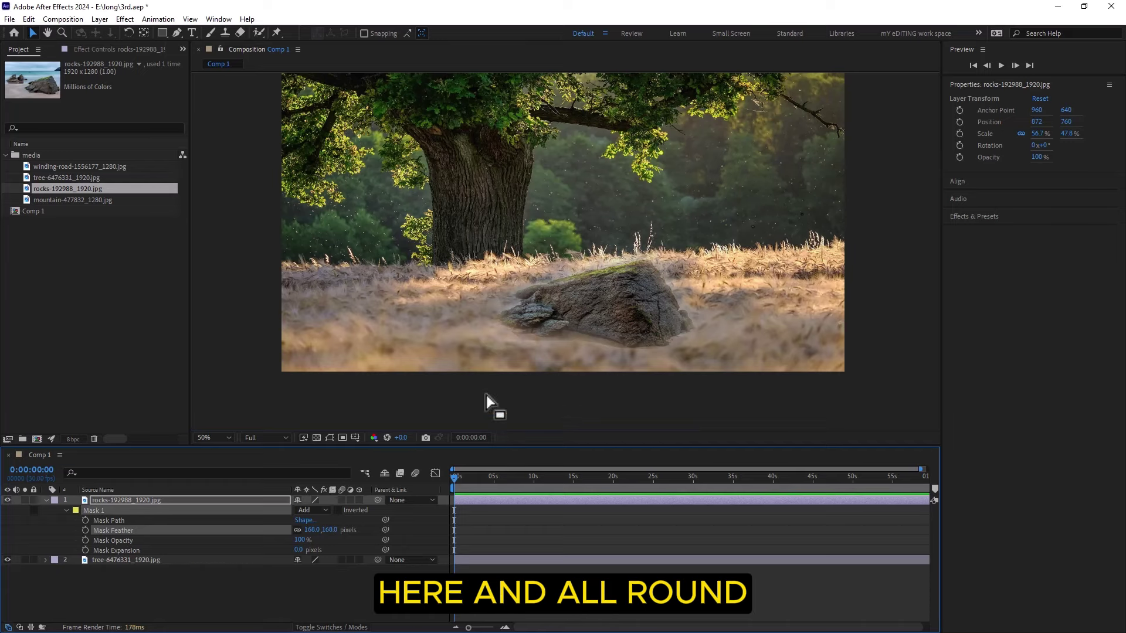
left_click_drag(322, 531, 192, 533)
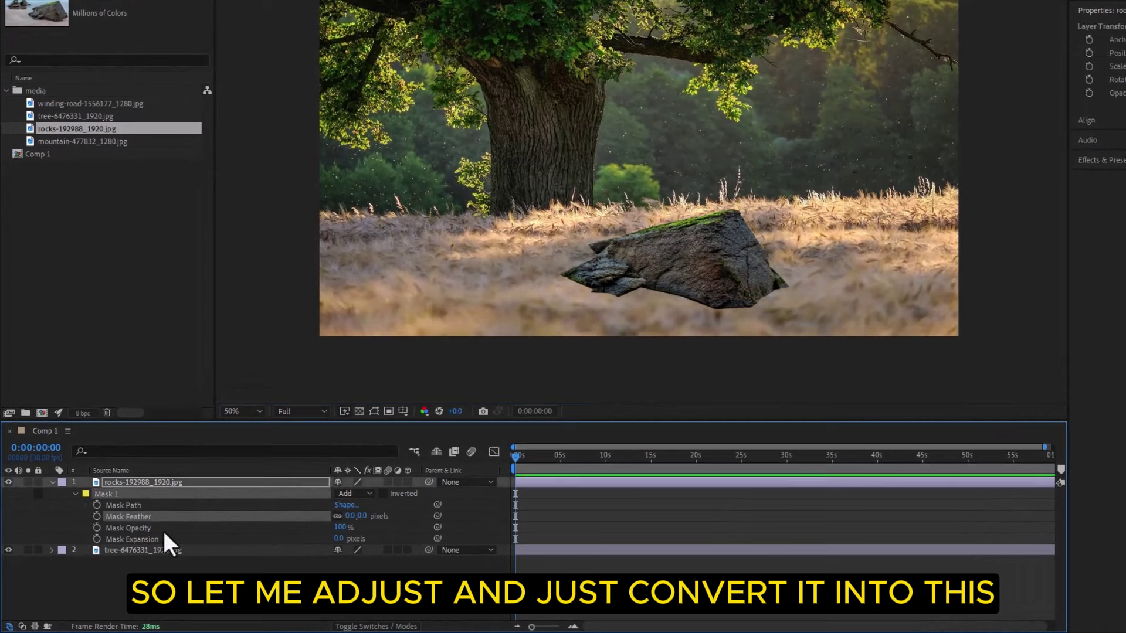
- Try lowering the rock mask's opacity to 59%, and undo the change
left_click(129, 529)
mouse_move(354, 531)
left_mouse_down()
mouse_move(401, 531)
mouse_move(352, 530)
mouse_move(376, 531)
left_mouse_up()
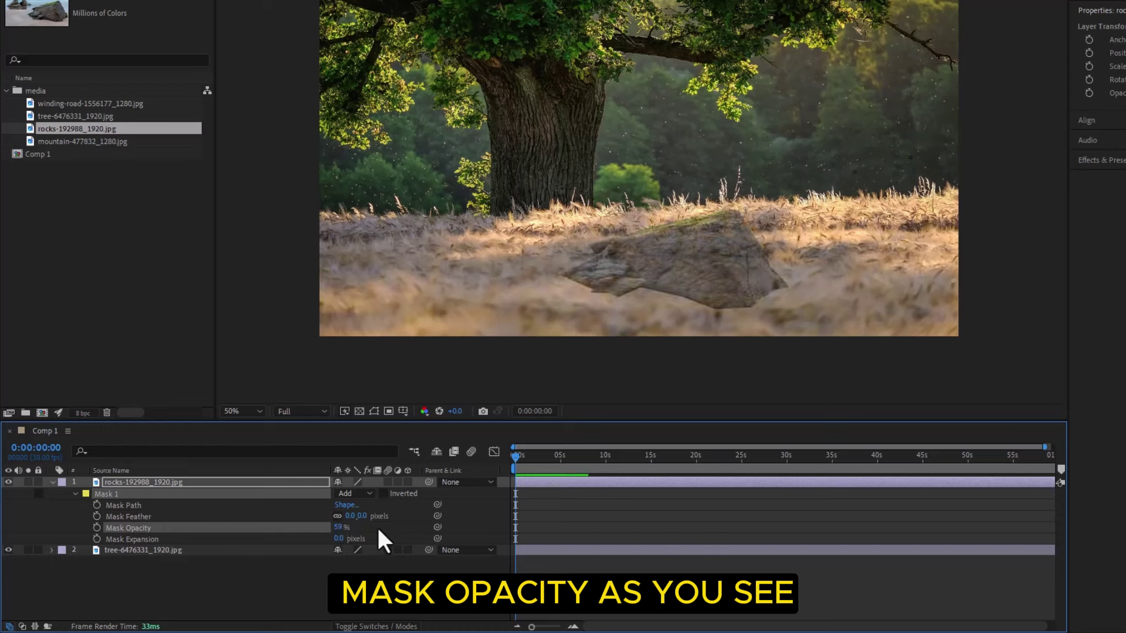
key("ctrl+z")
- Try varying the rock mask's expansion, reset it to 0 pixels, and deselect the layer
left_click(140, 540)
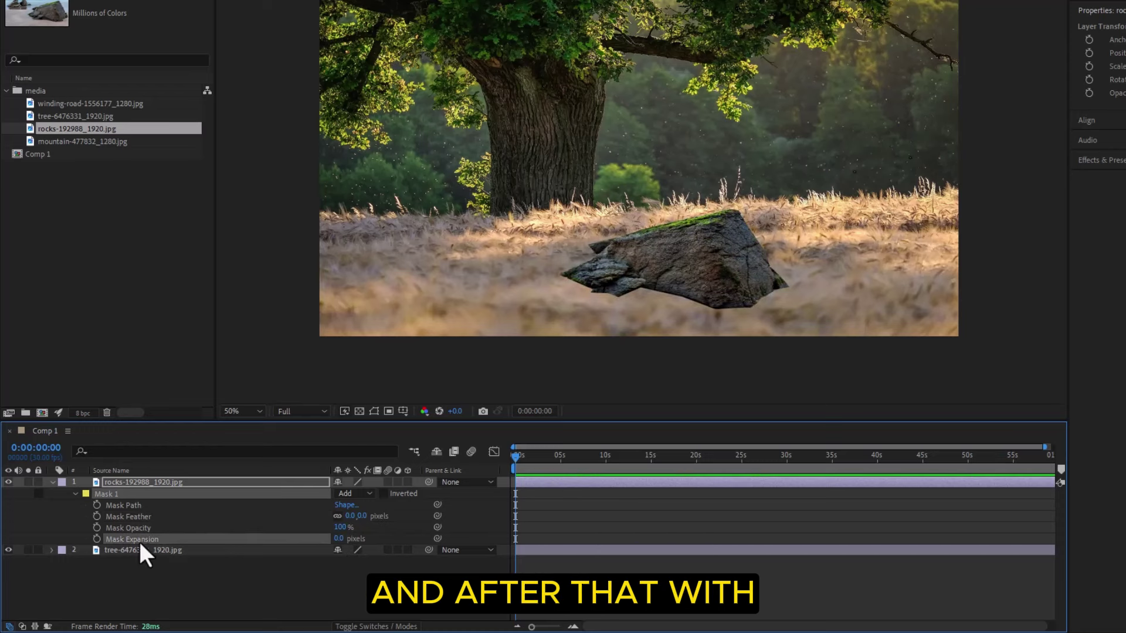
left_click_drag(340, 540, 318, 549)
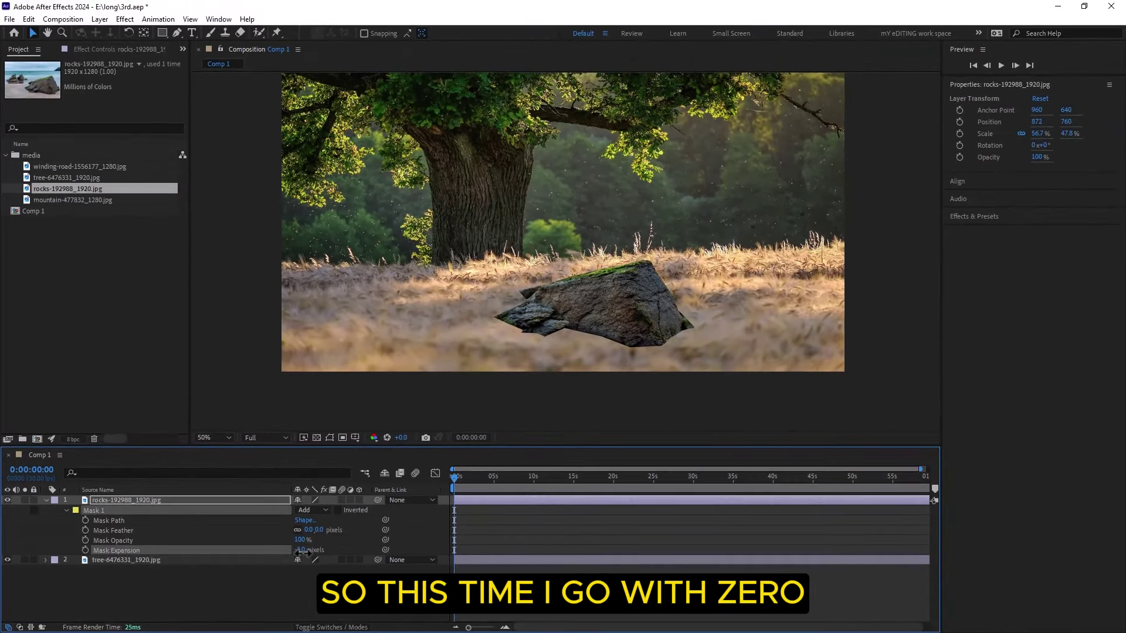
left_click(303, 550)
type("0")
key("Return")
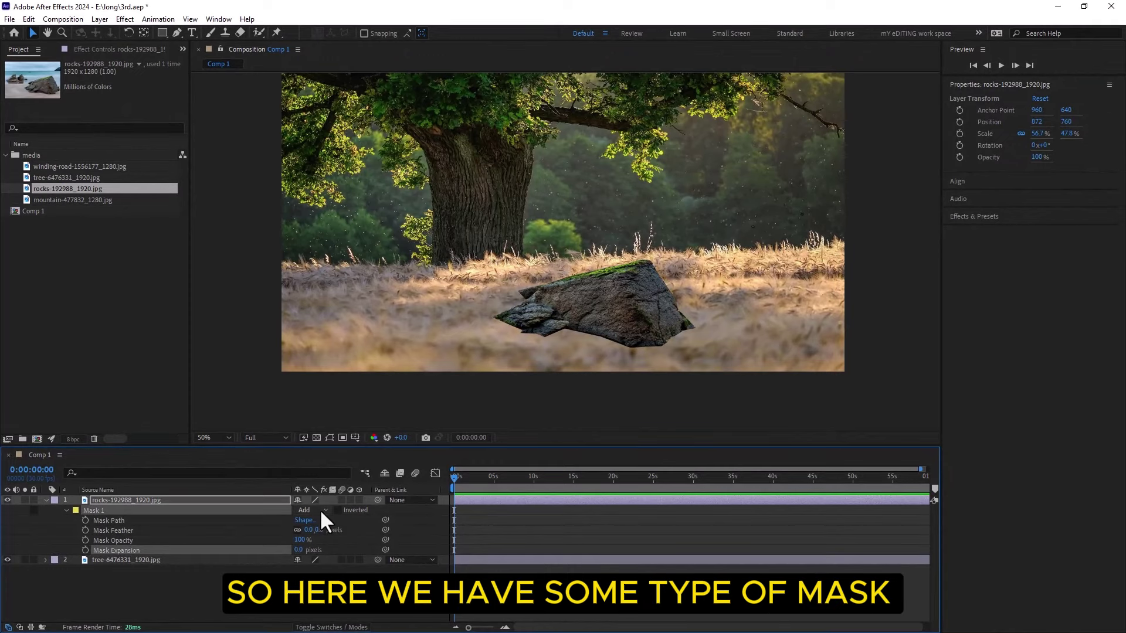
left_click(142, 575)
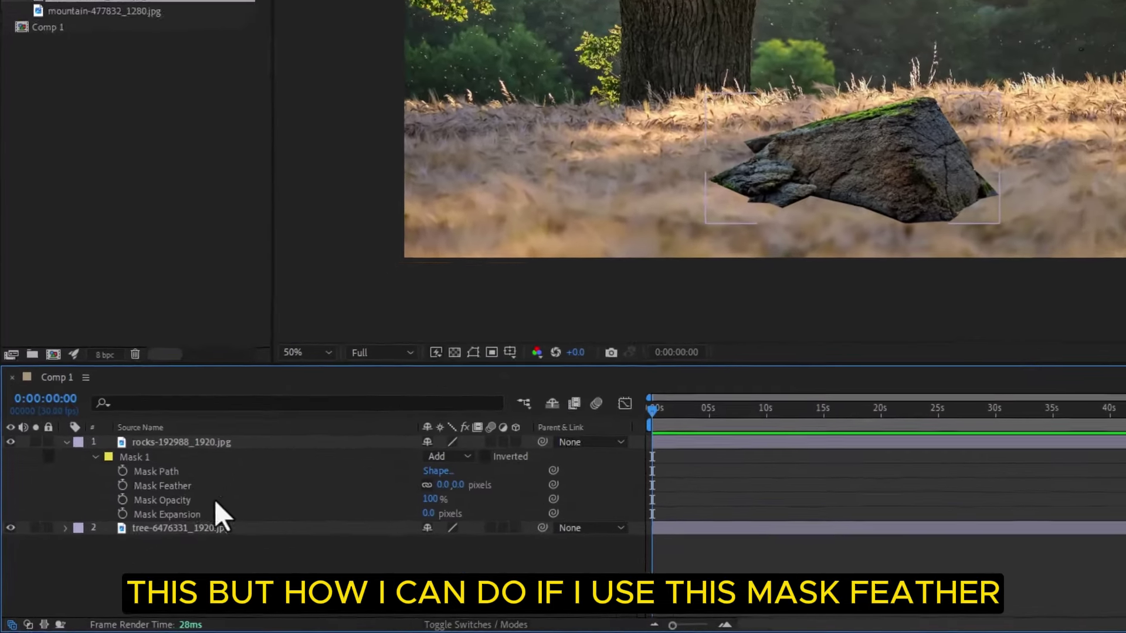
- Try a uniform mask feather of about 68 pixels on the rock, and set it back to 0
left_click(124, 530)
left_click_drag(468, 477, 535, 477)
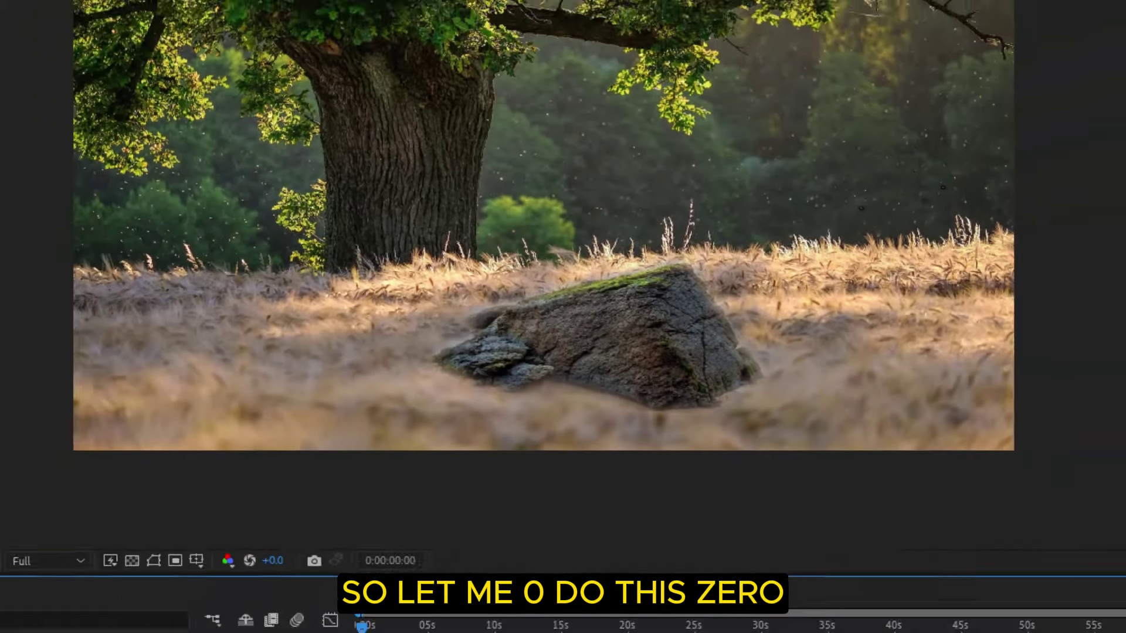
left_click(308, 530)
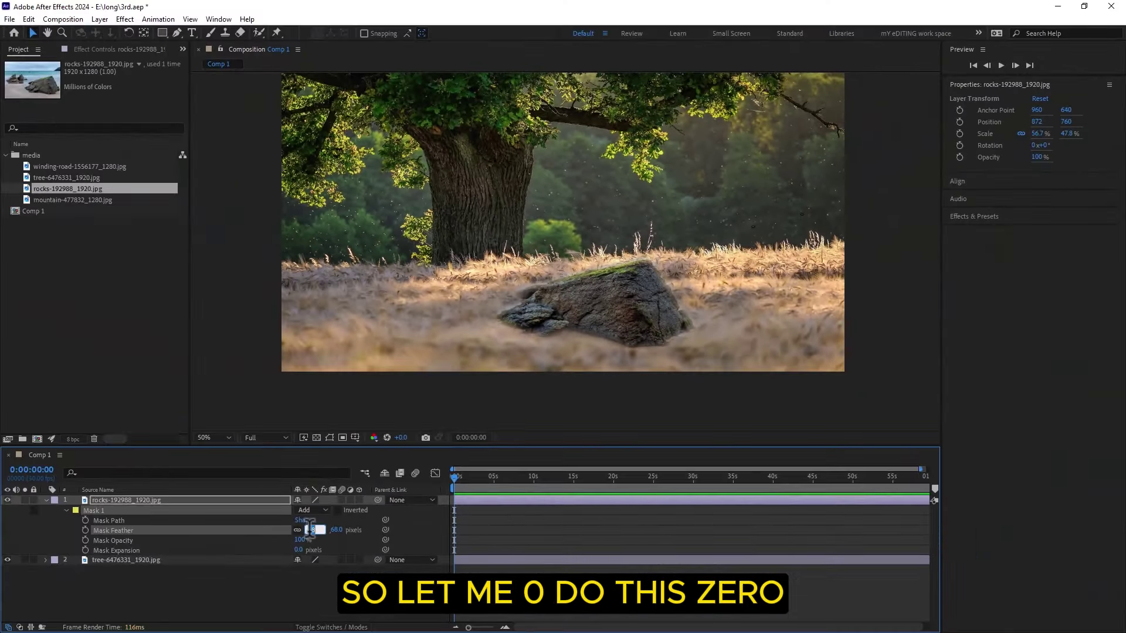
type("0")
key("Return")
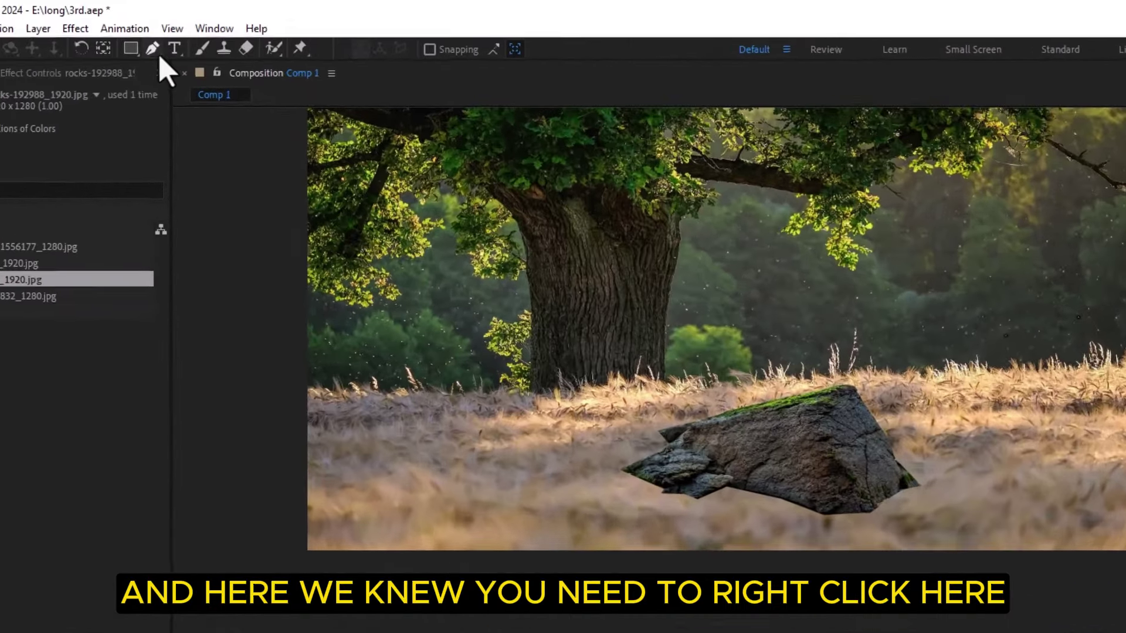
- Show the mask outline and use the Mask Feather tool to add feather points around the rock's left tip, pulling the tip's feather outward
right_click(177, 32)
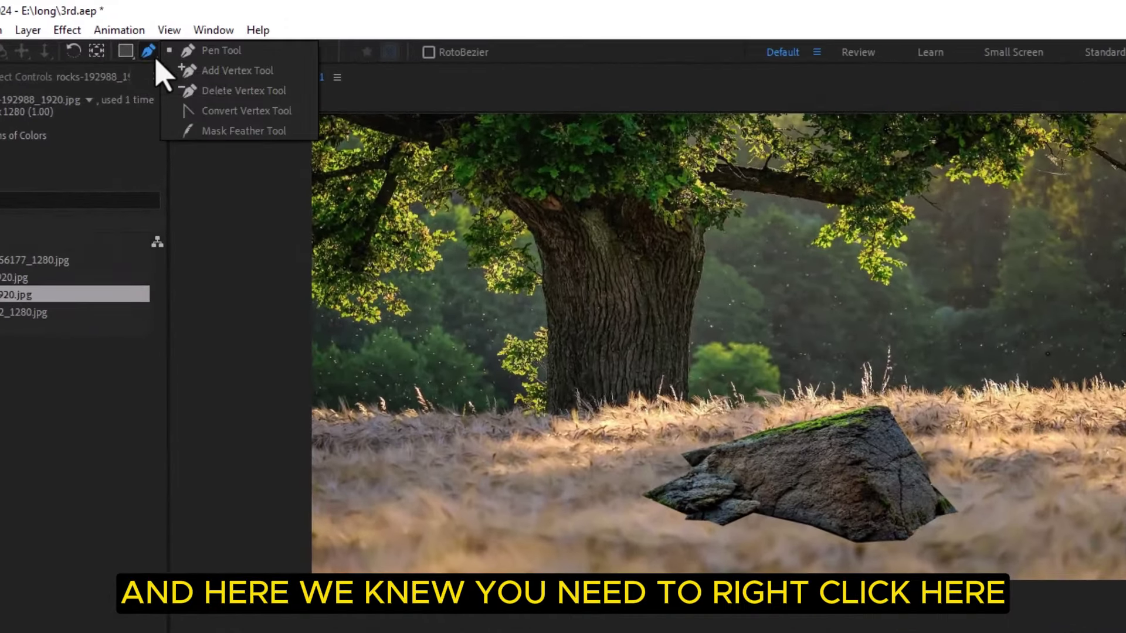
left_click(242, 134)
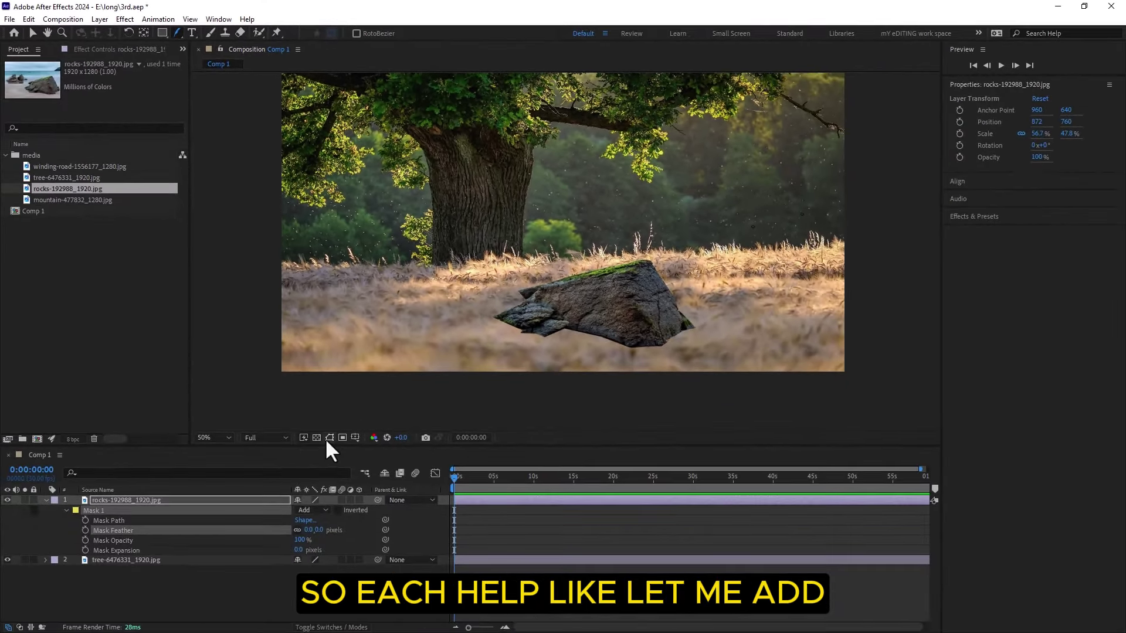
left_click(328, 439)
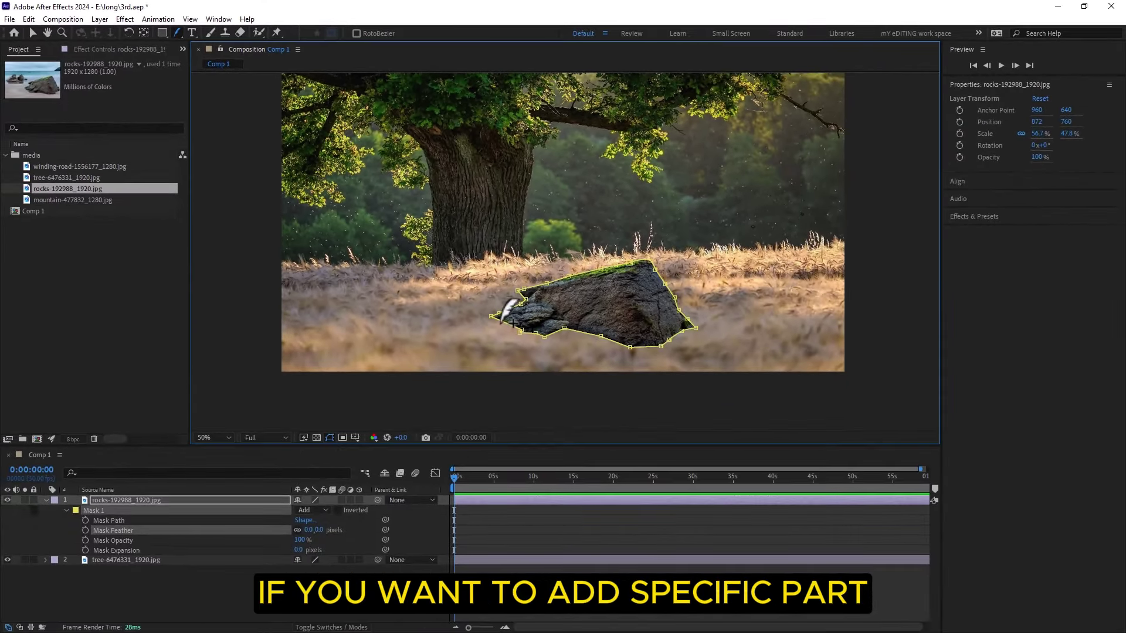
left_click(521, 304)
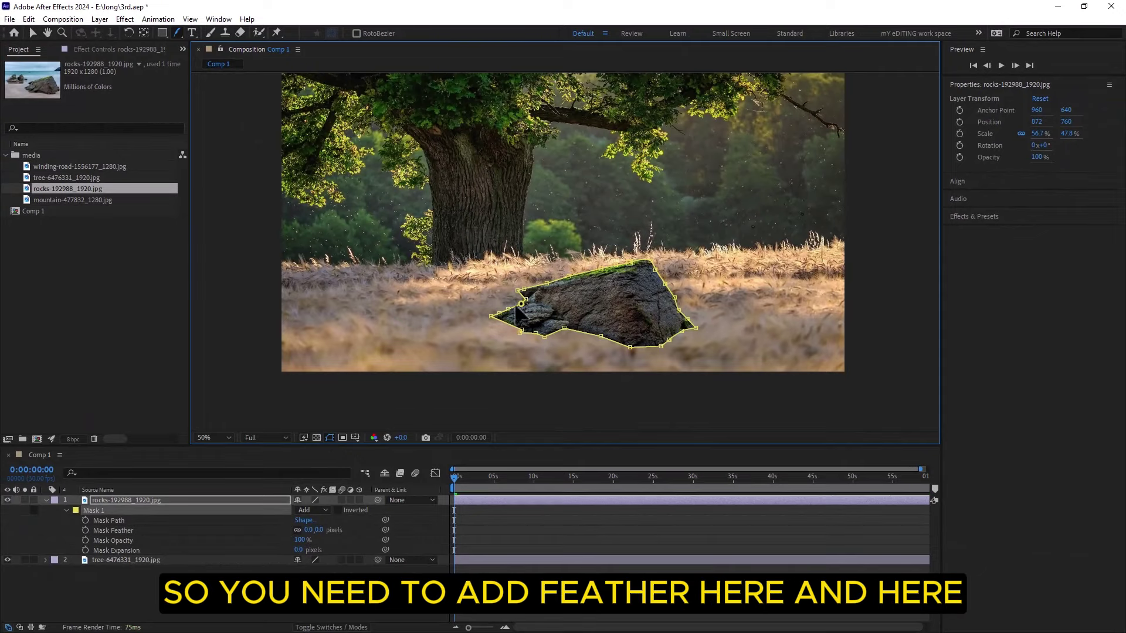
left_click(514, 326)
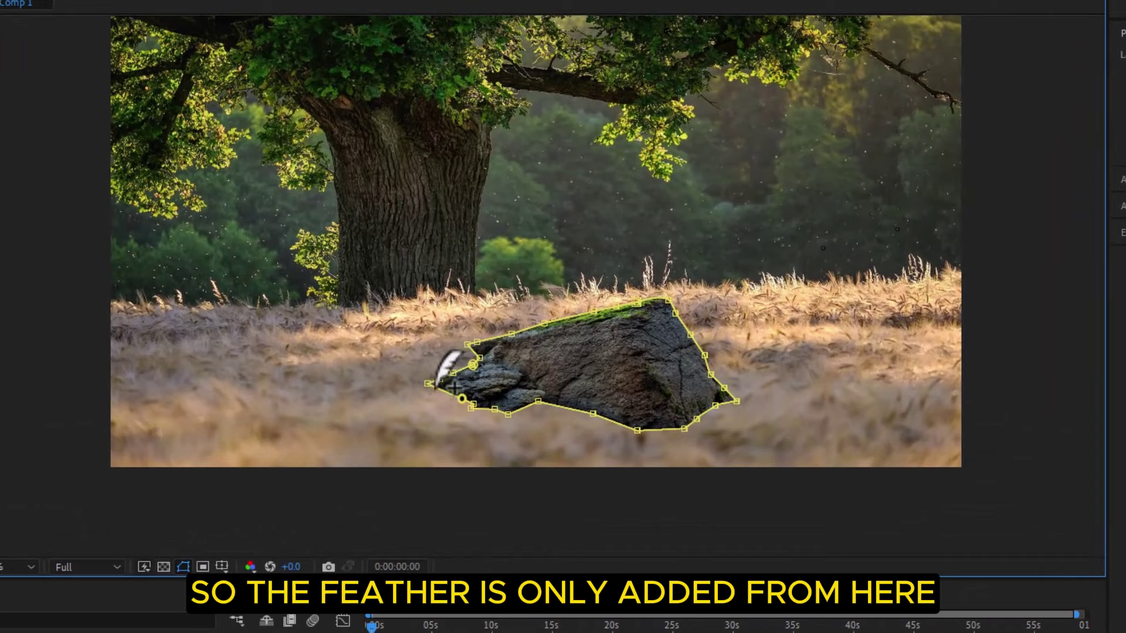
left_click_drag(427, 383, 418, 383)
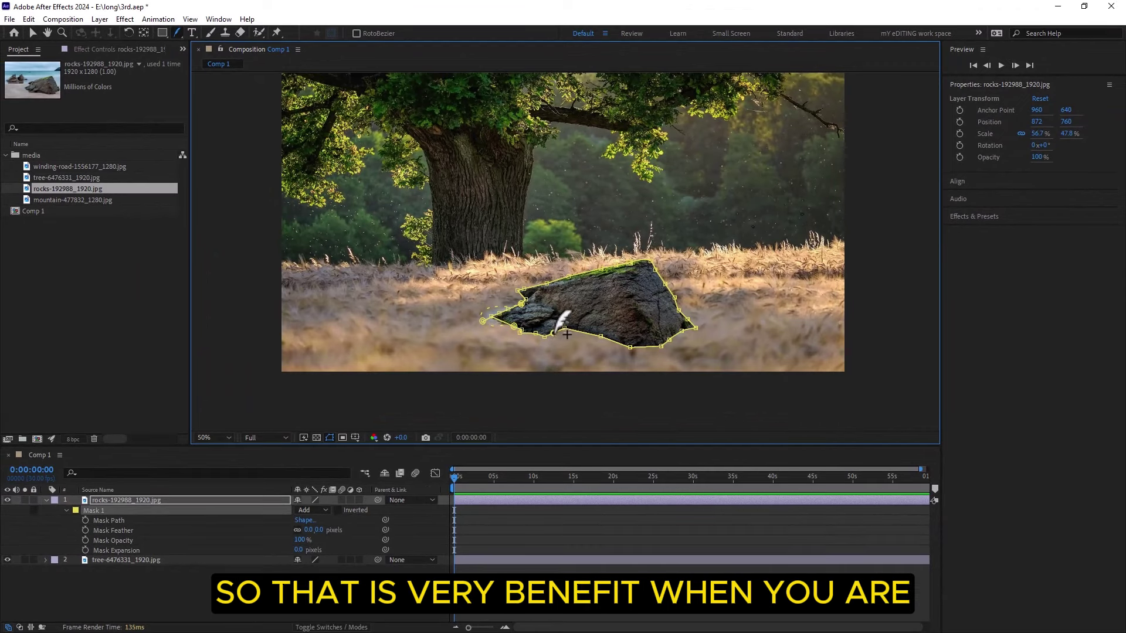
- Add mask feather points along the rock's bottom edge and lower-right corner, and pull them outward to soften the base
left_click_drag(541, 337, 537, 345)
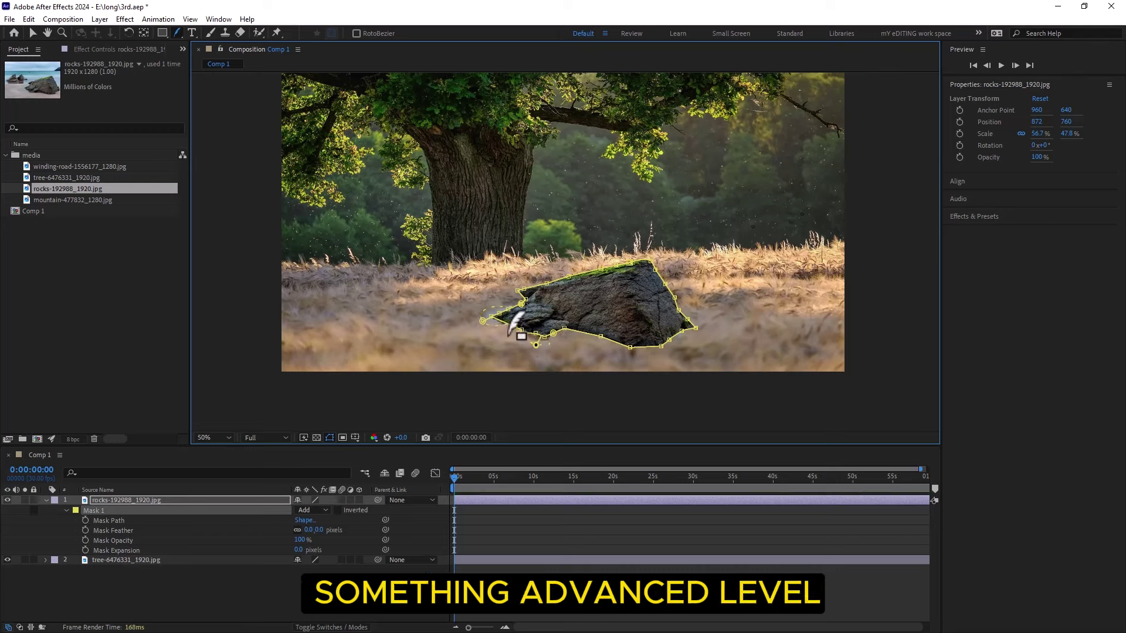
left_click(512, 329)
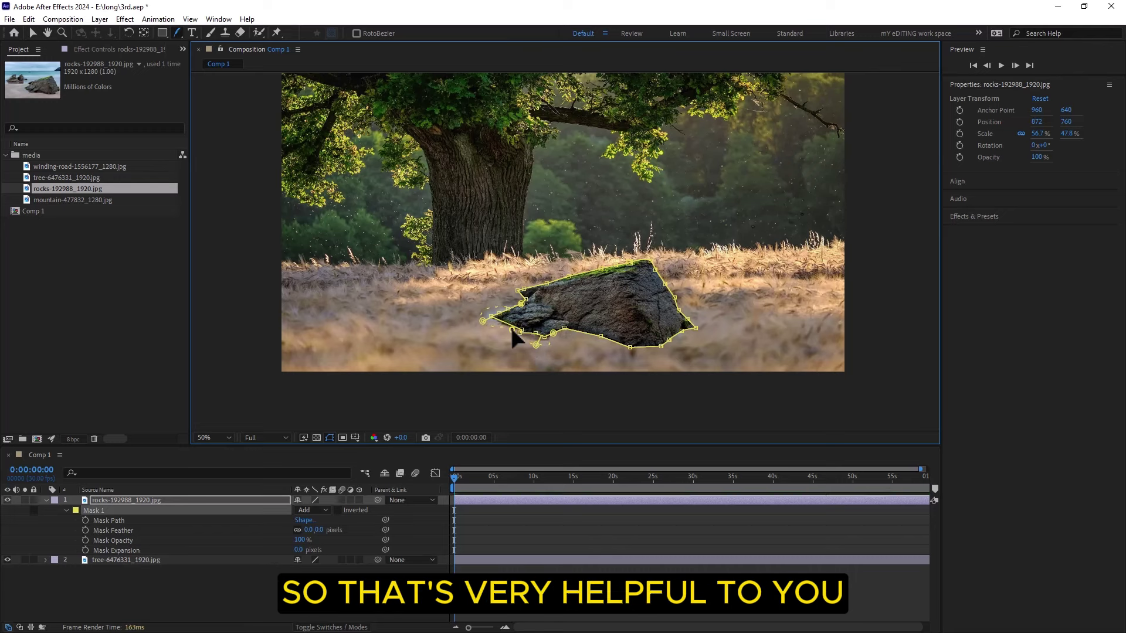
left_click(586, 333)
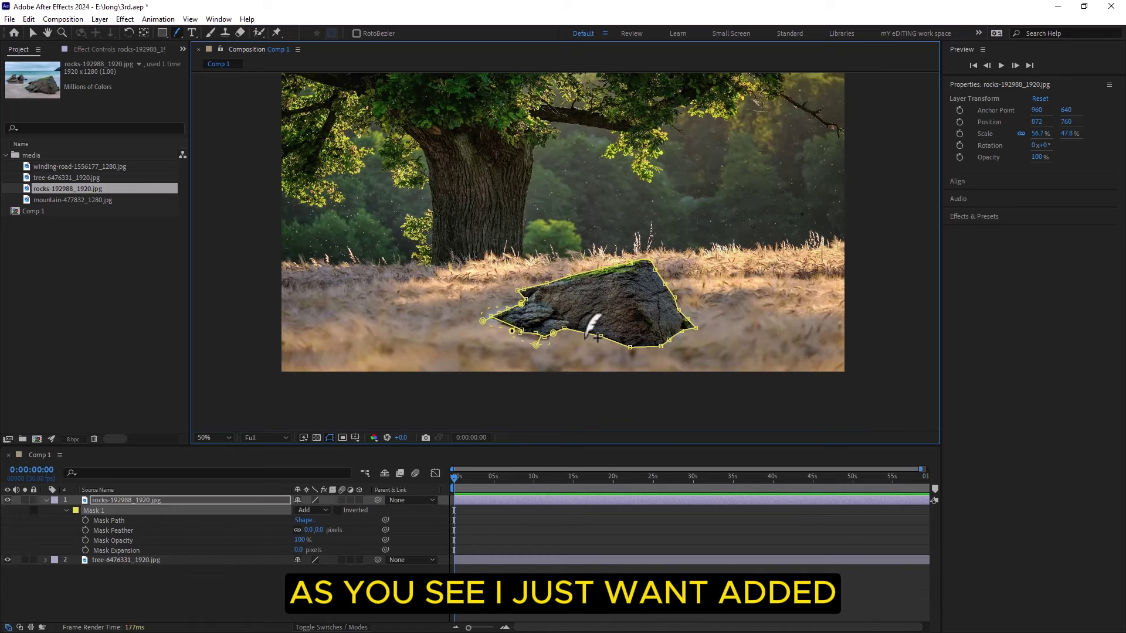
left_click(620, 345)
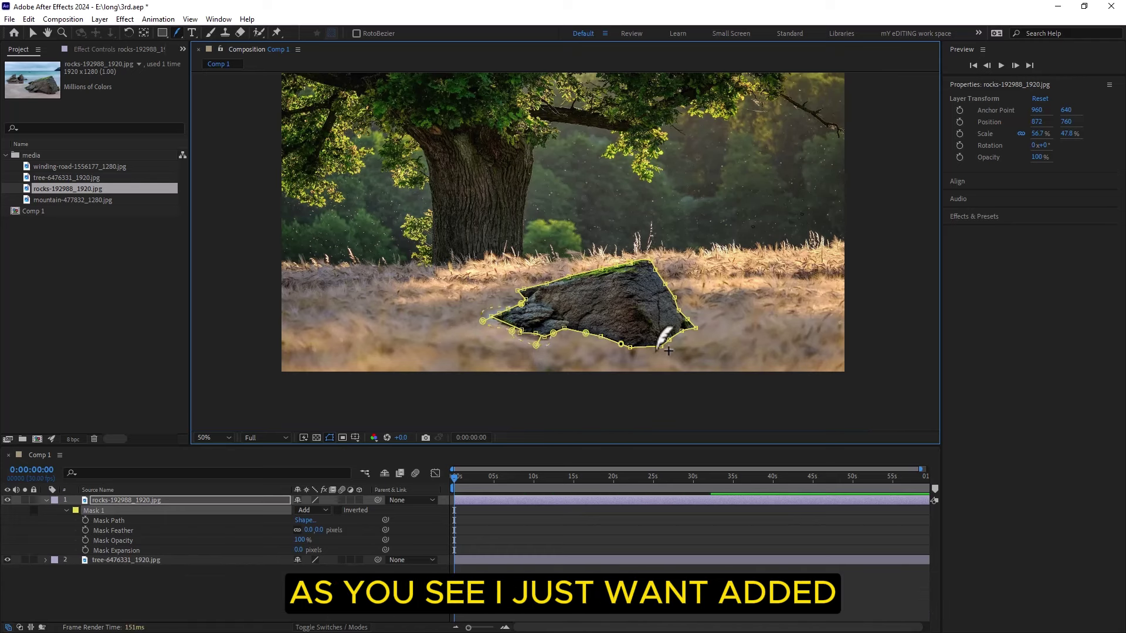
left_click(679, 333)
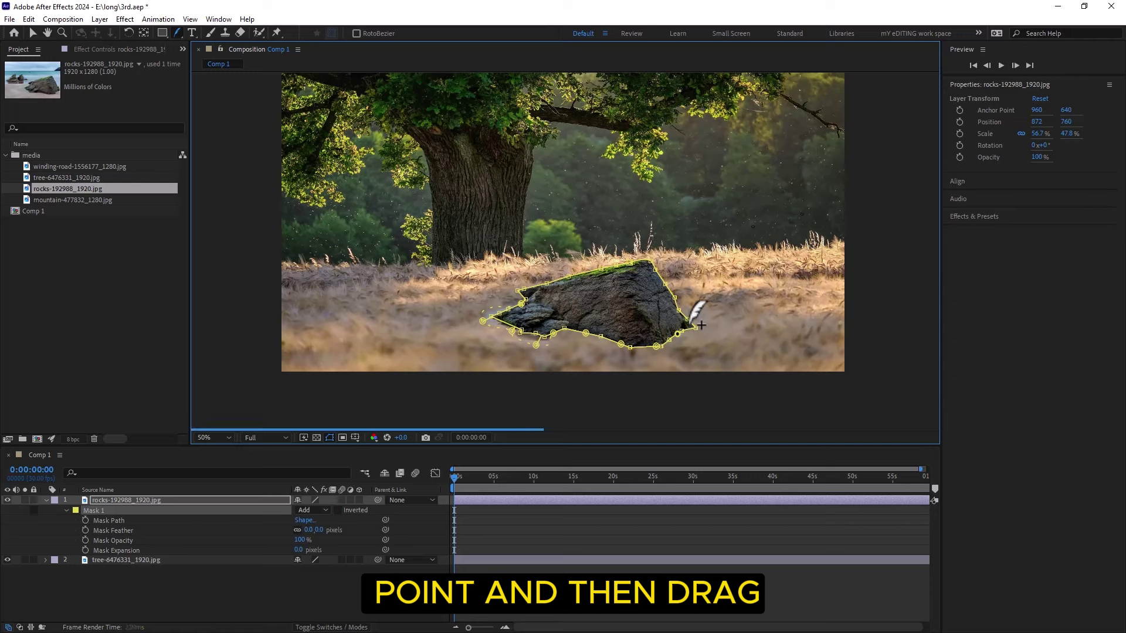
left_click(677, 306)
left_click(573, 330)
left_click_drag(677, 334, 699, 318)
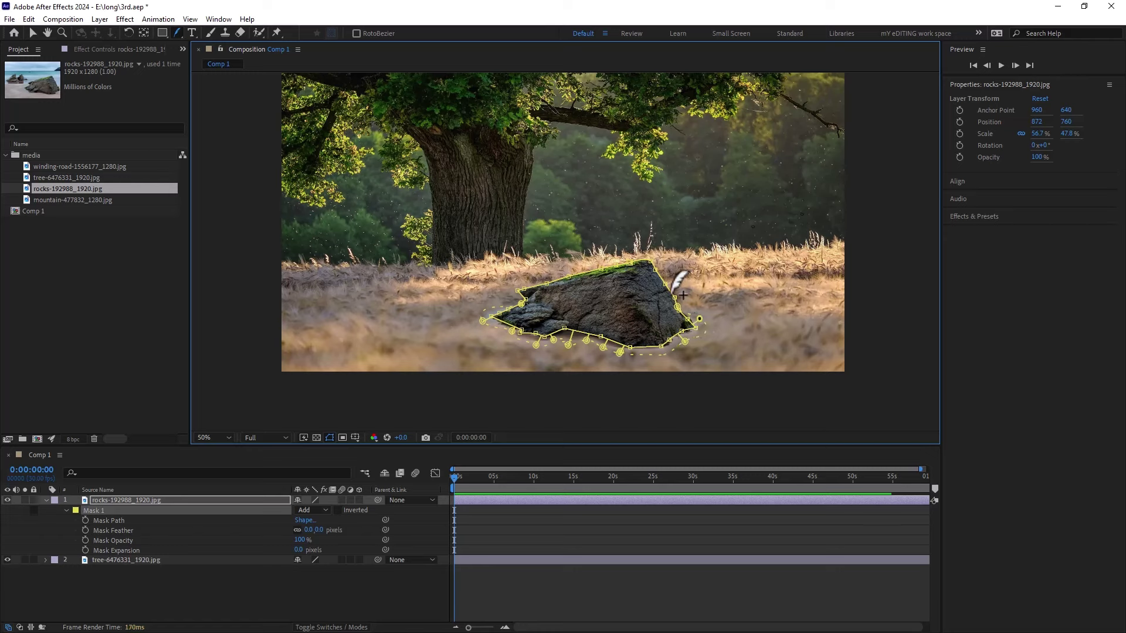
- Add mask feather points along the rock's upper-right edge and pull them slightly outward to soften that side
left_click(678, 297)
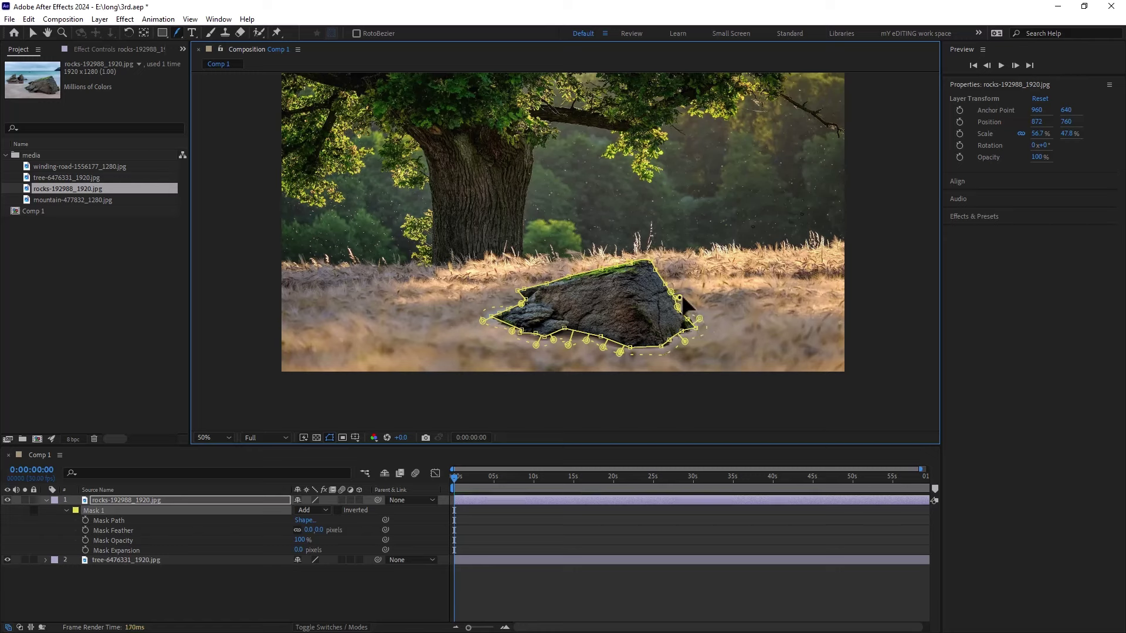
left_click_drag(678, 305, 675, 288)
left_click(680, 298)
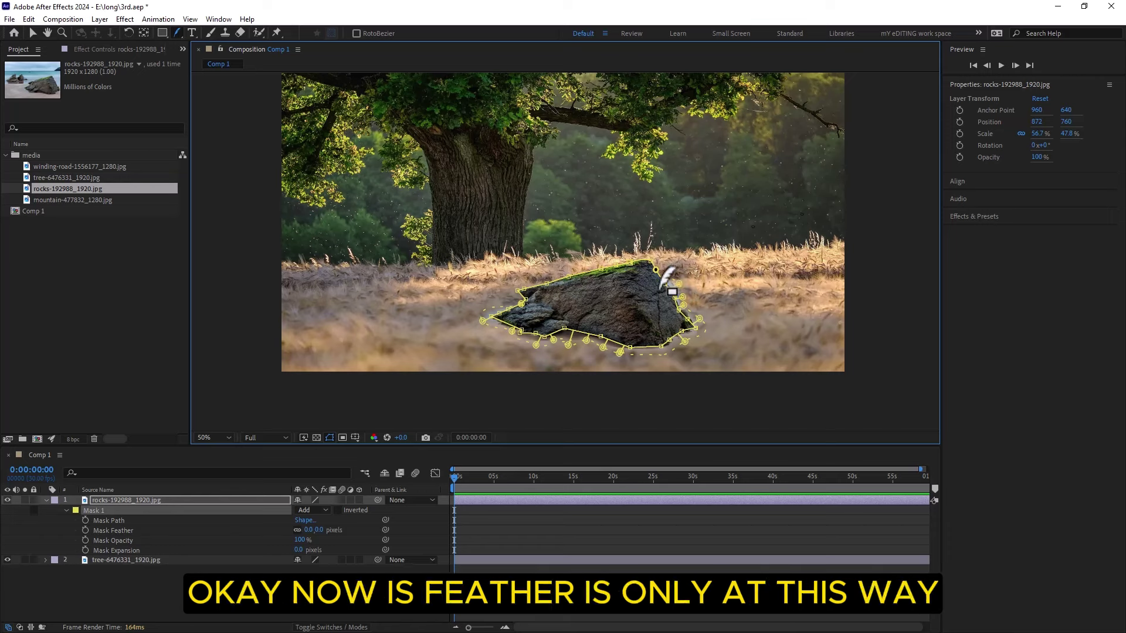
- Hide the mask outline and check the rock's feathered edges against the whole tree scene at 25% magnification
left_click(330, 437)
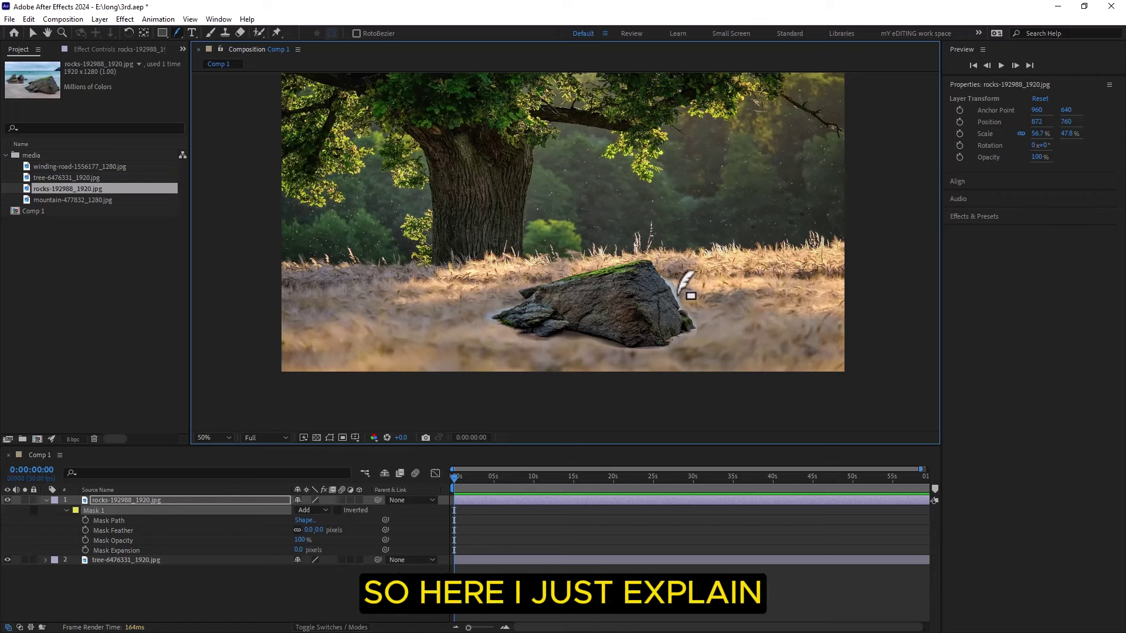
key("period")
key("comma")
key("comma")
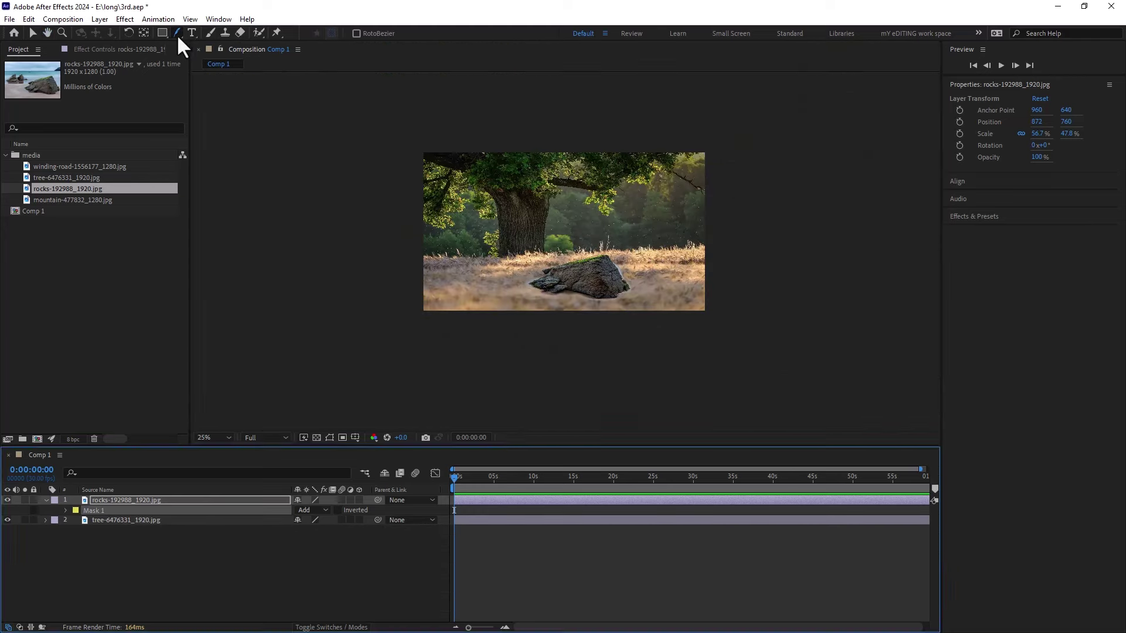
- Switch to the Pen tool, try a rectangular second mask above the rock on its layer, and undo that mask
left_click_drag(178, 34, 216, 34)
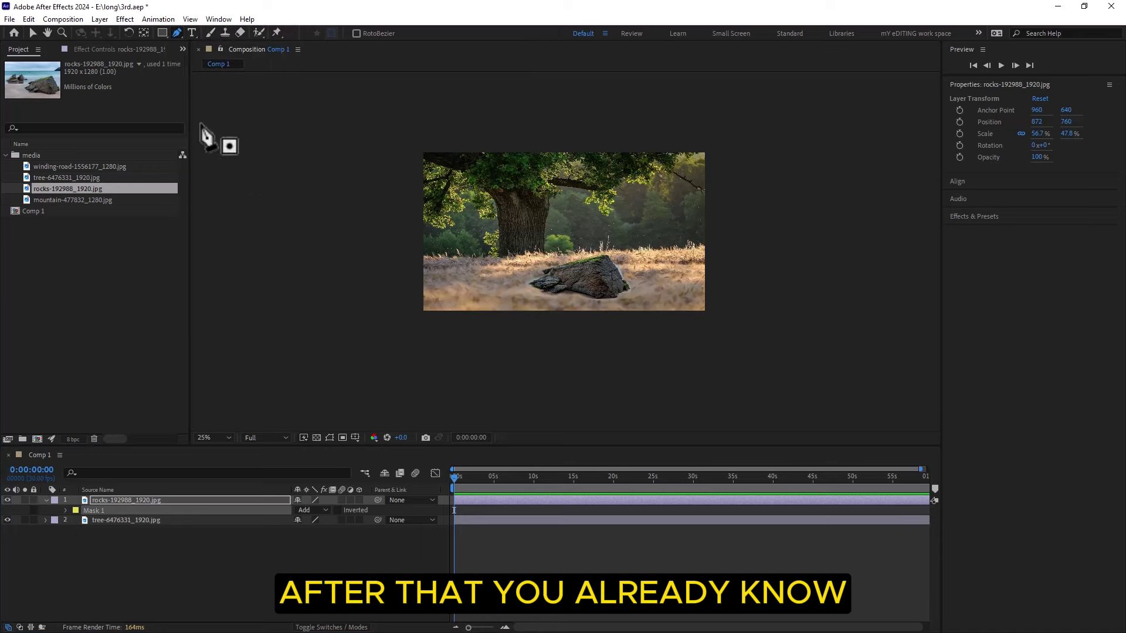
key("period")
key("period")
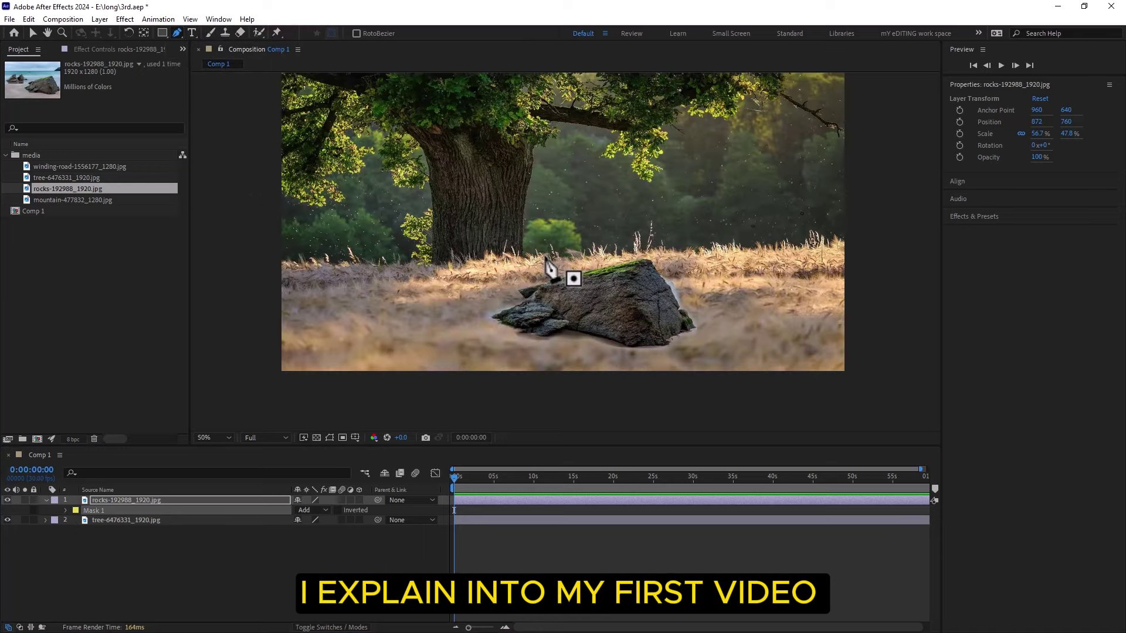
left_click(163, 35)
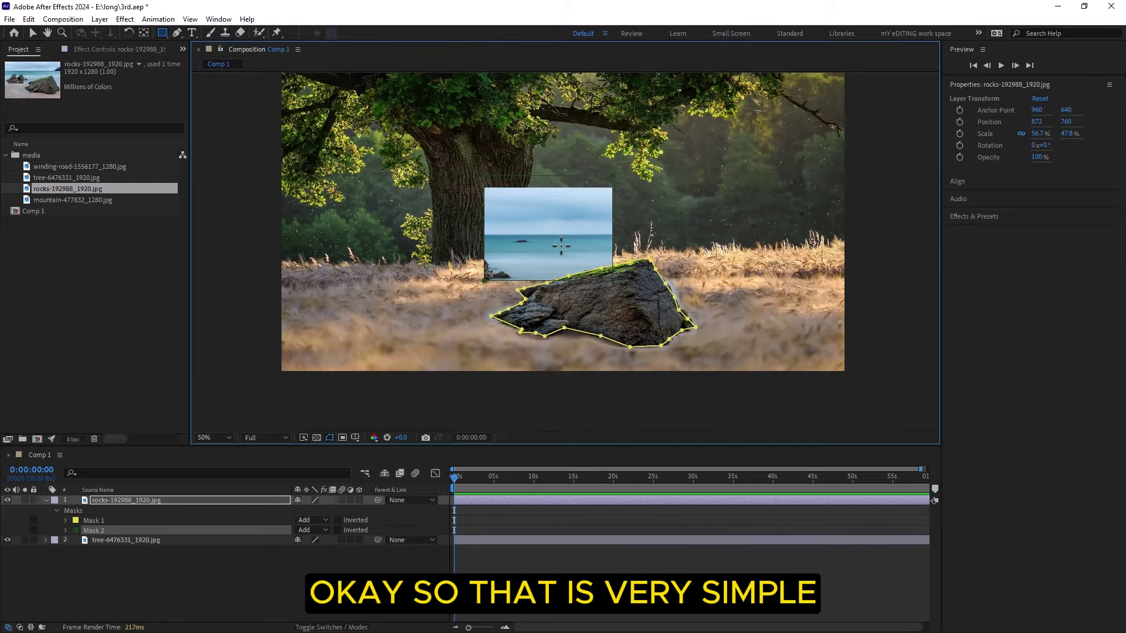
key("ctrl+z")
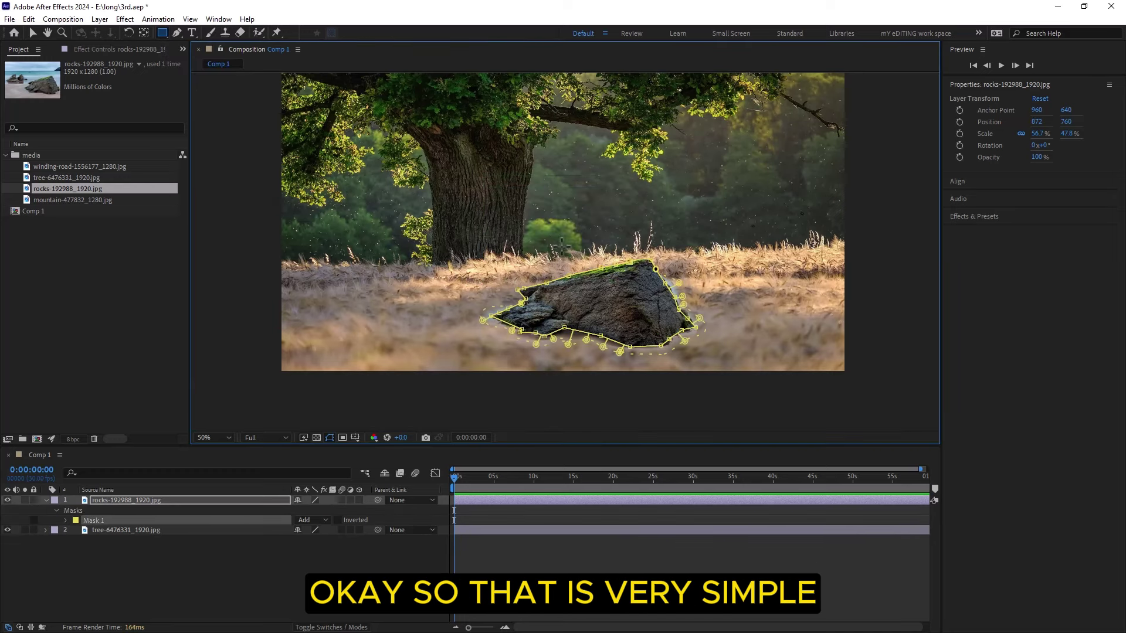
- Collapse the rock layer's properties in the timeline and activate the Pen tool
left_click(46, 501)
key("g")
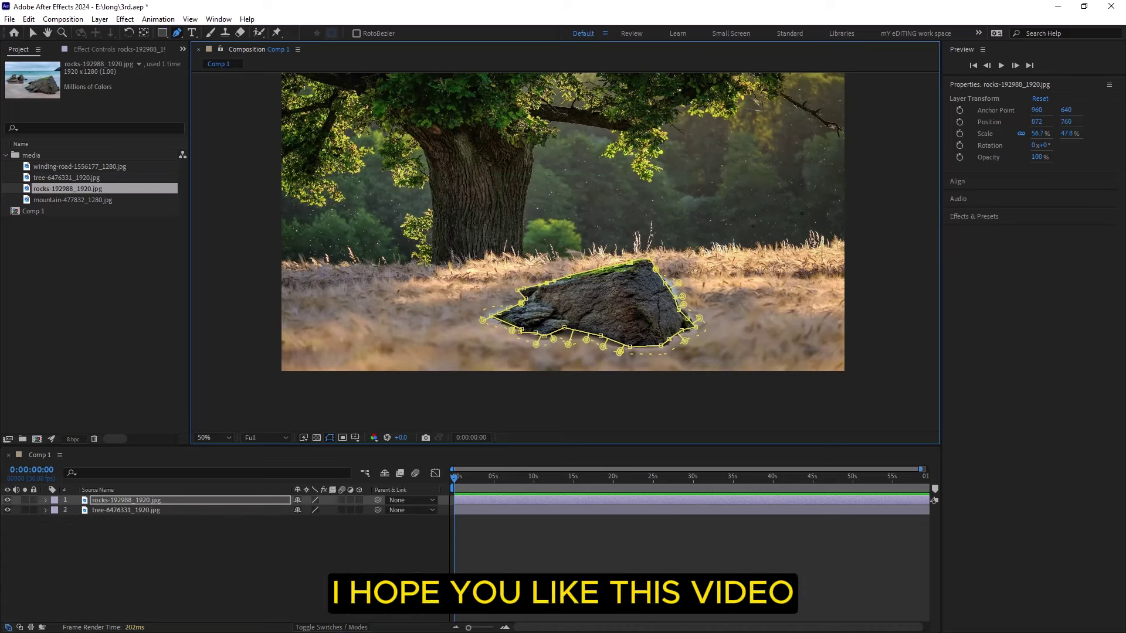